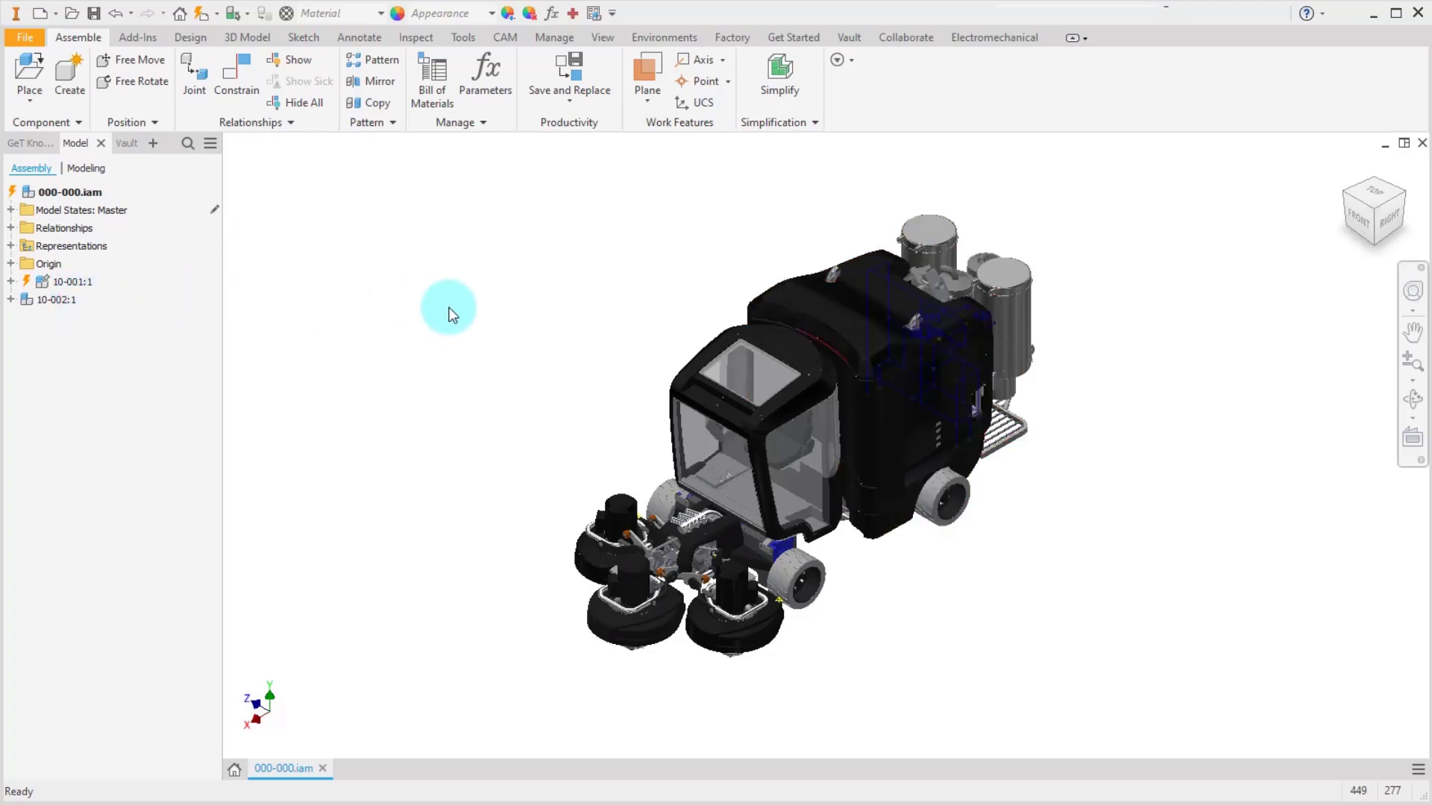
Step: Open the assembly's Bill of Materials and examine the components under 10-001 and 20-014 in the model data
click(431, 75)
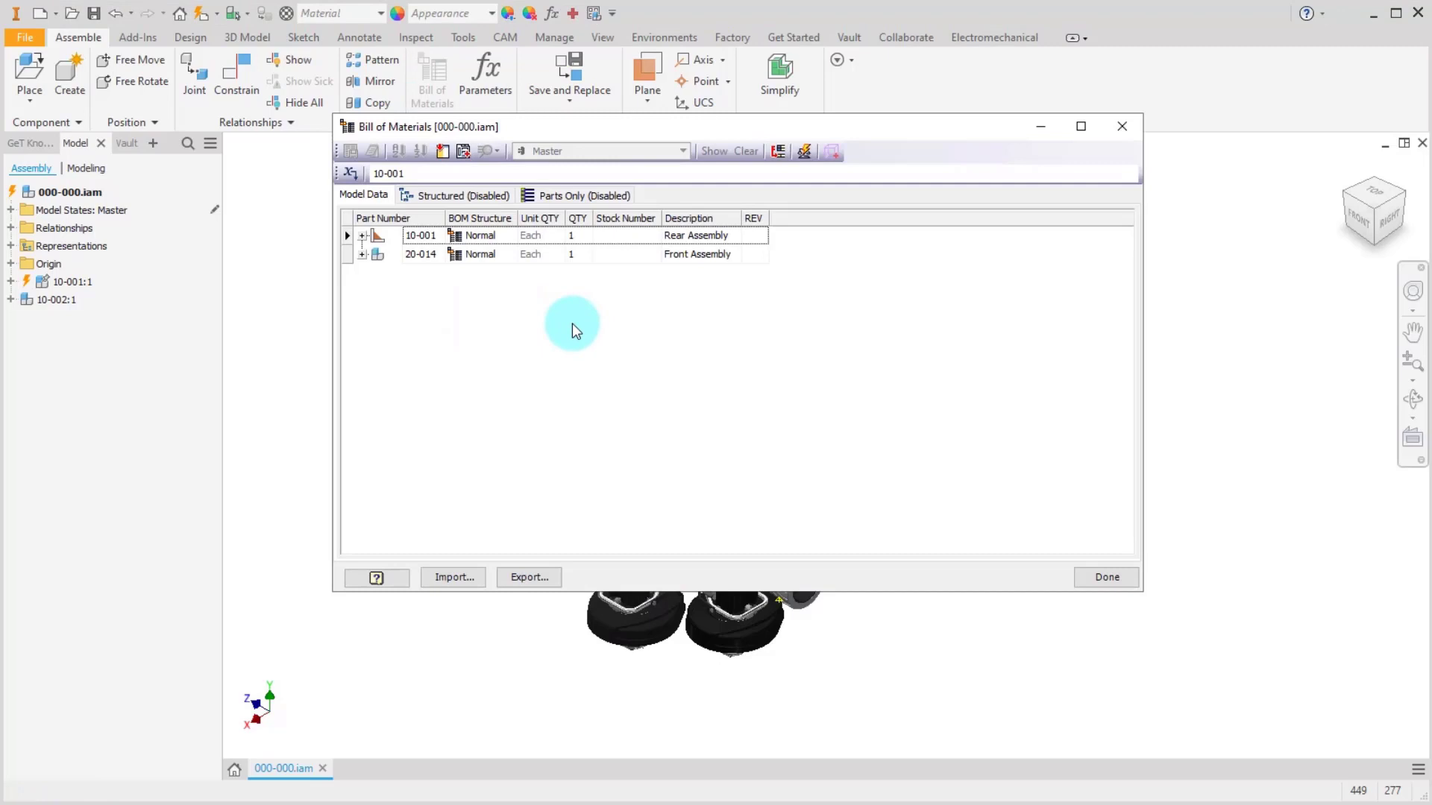
drag(629, 128, 675, 155)
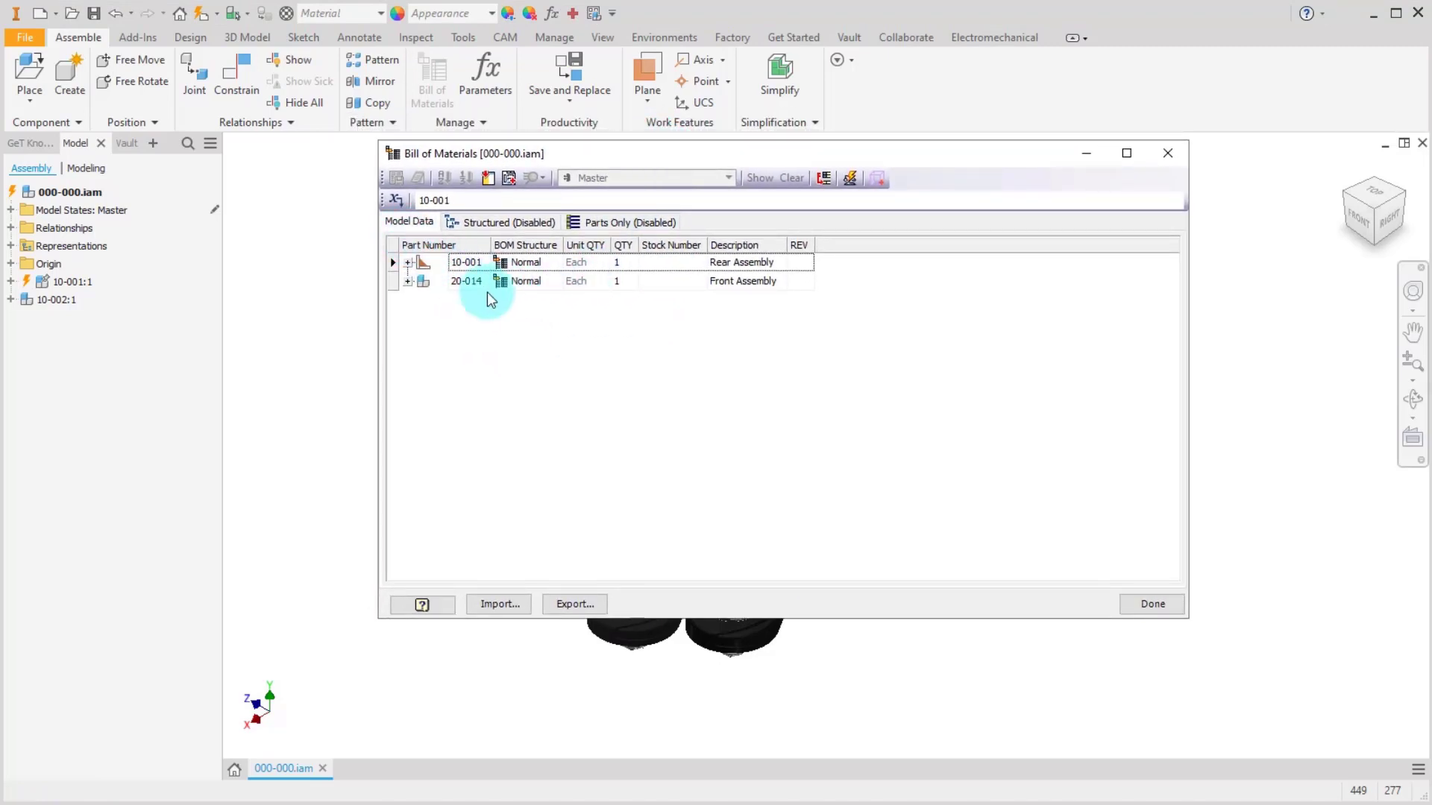
click(408, 262)
scroll(415, 400, down, 2)
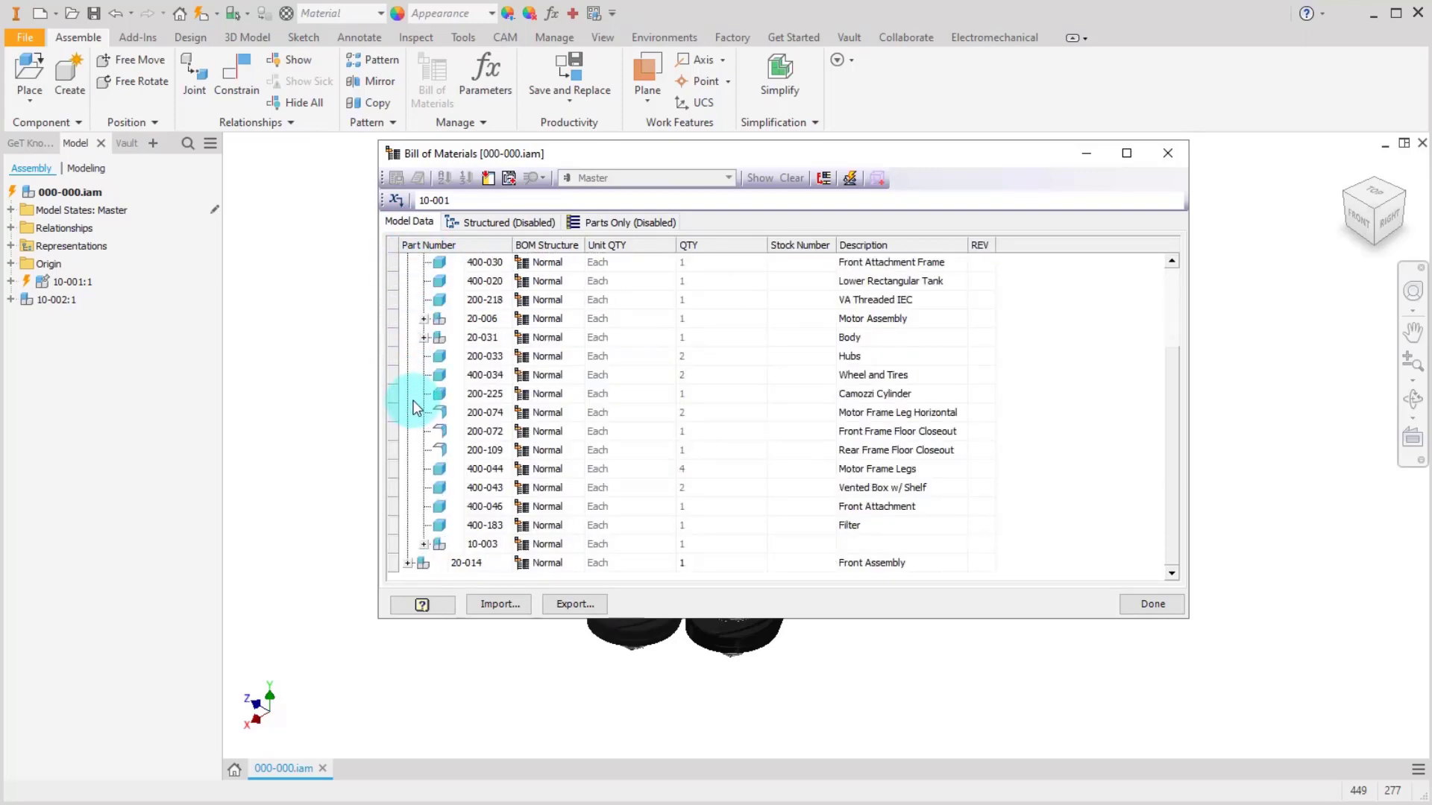
click(408, 563)
scroll(460, 488, down, 1)
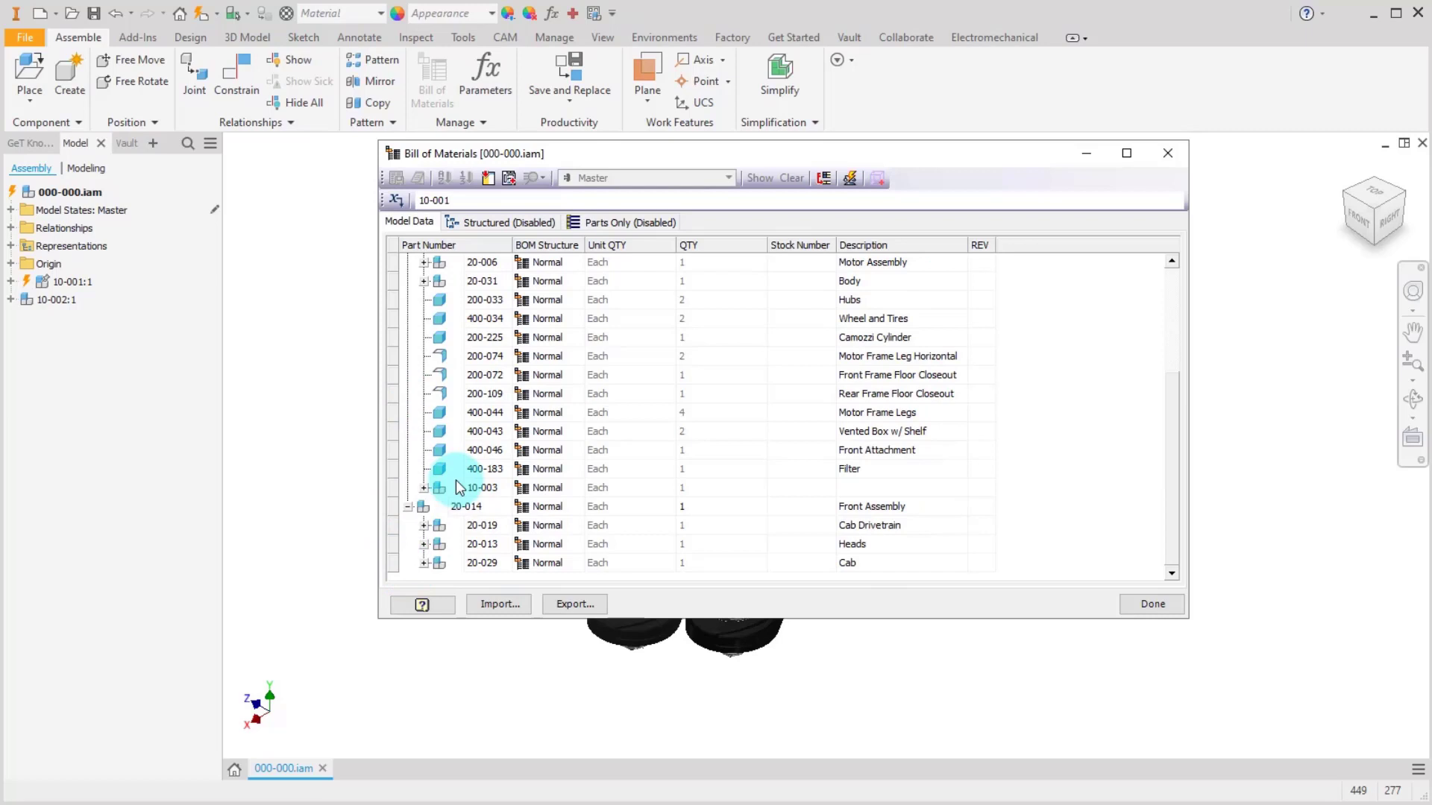
scroll(455, 481, up, 3)
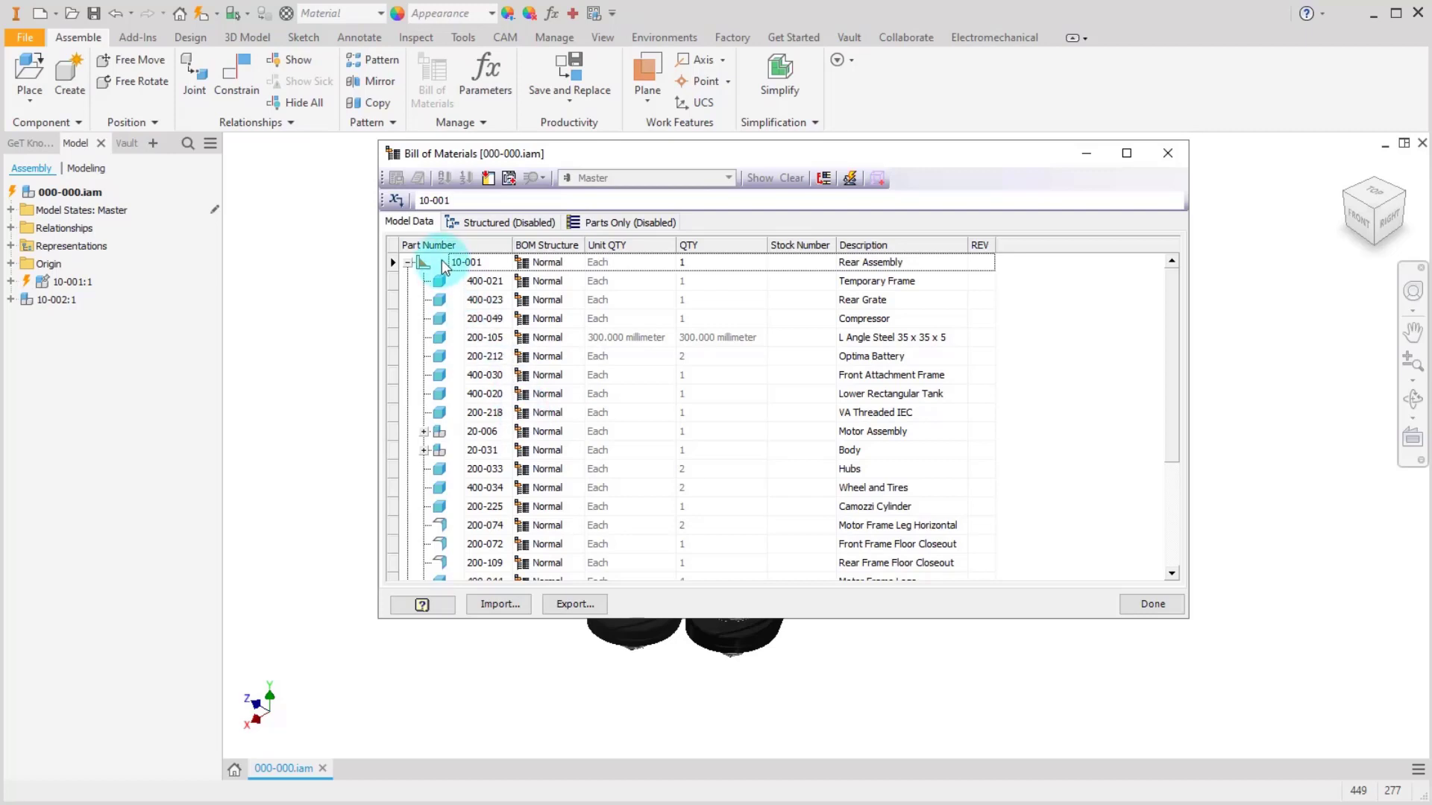
click(407, 262)
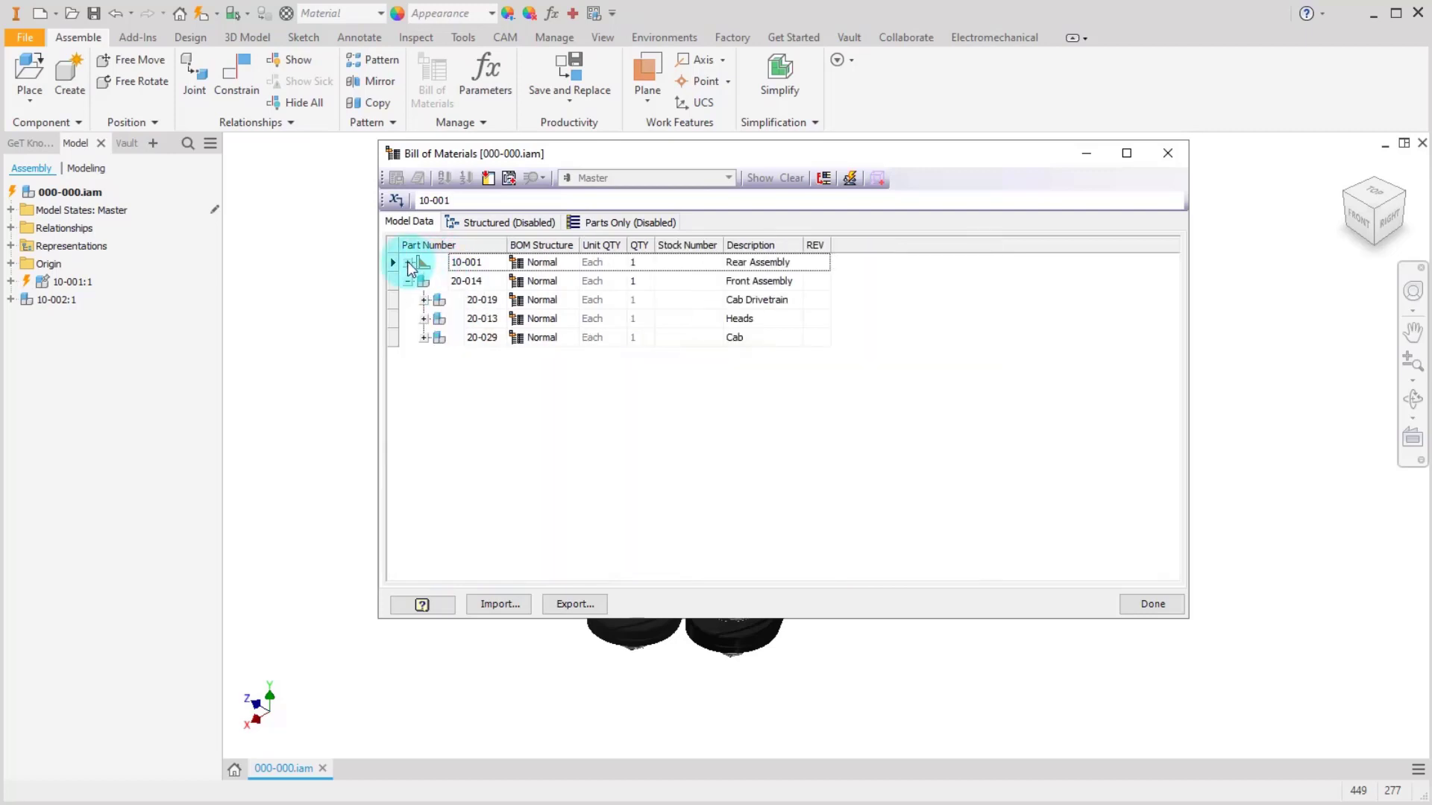
click(408, 281)
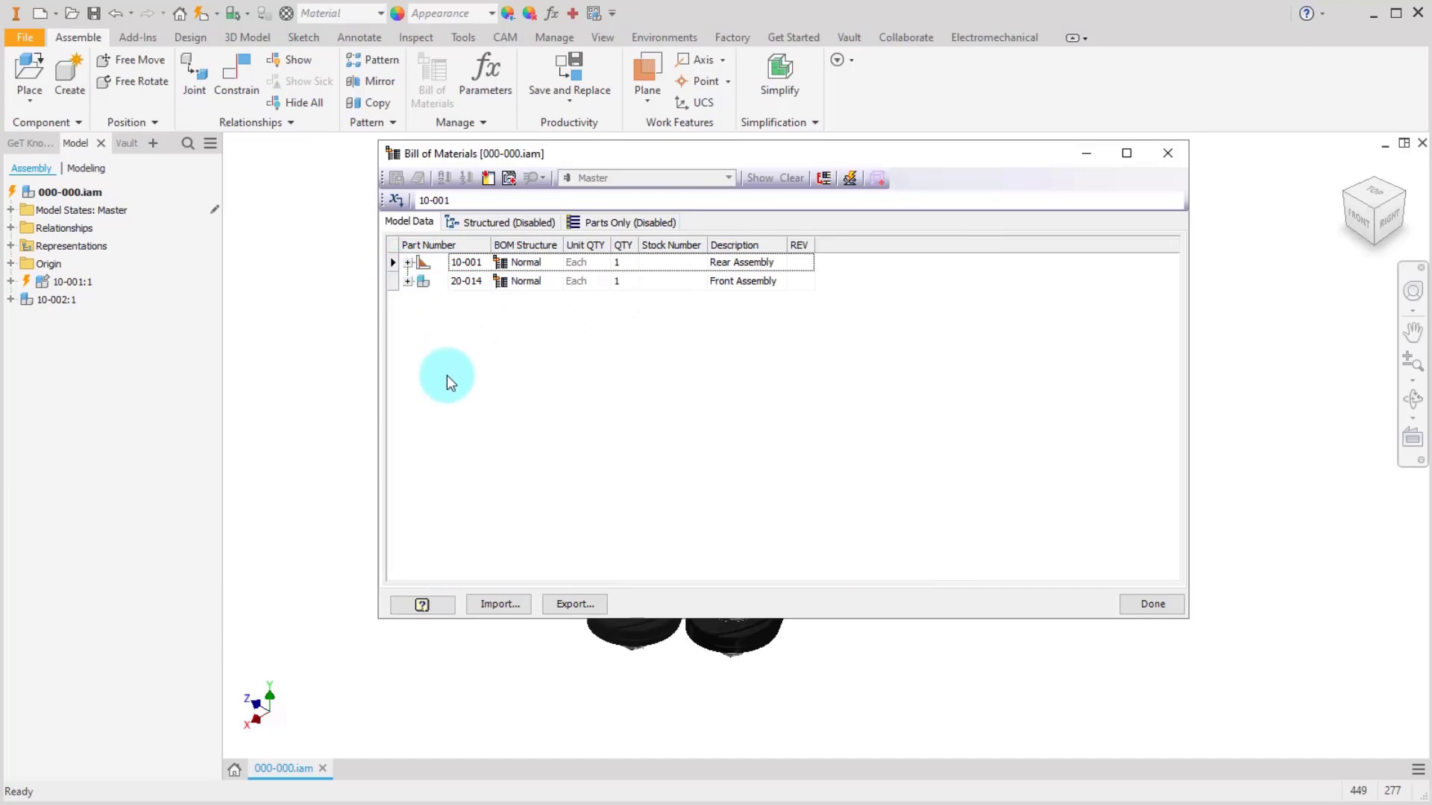
Step: Enable the Structured BOM view for the assembly
click(509, 222)
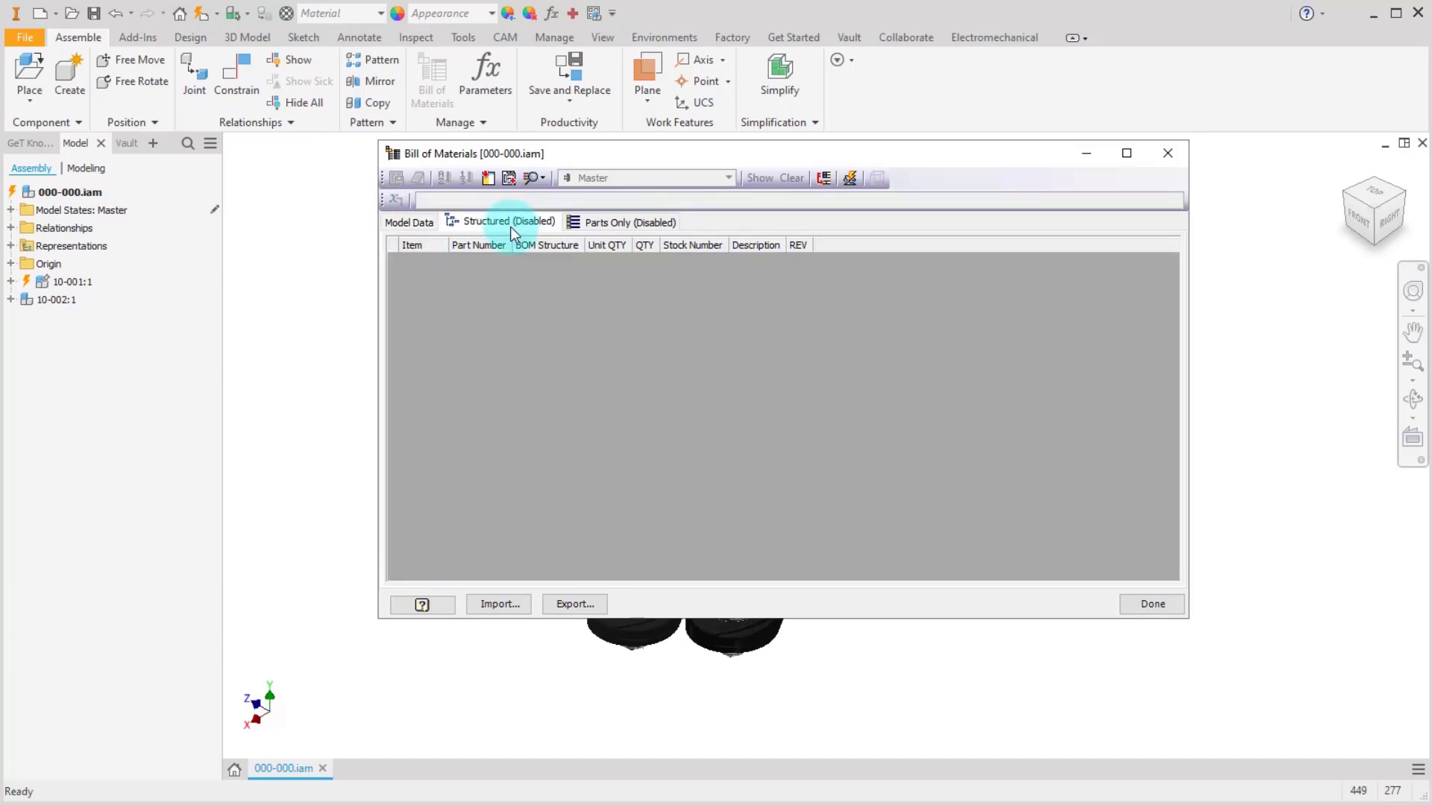
right_click(510, 227)
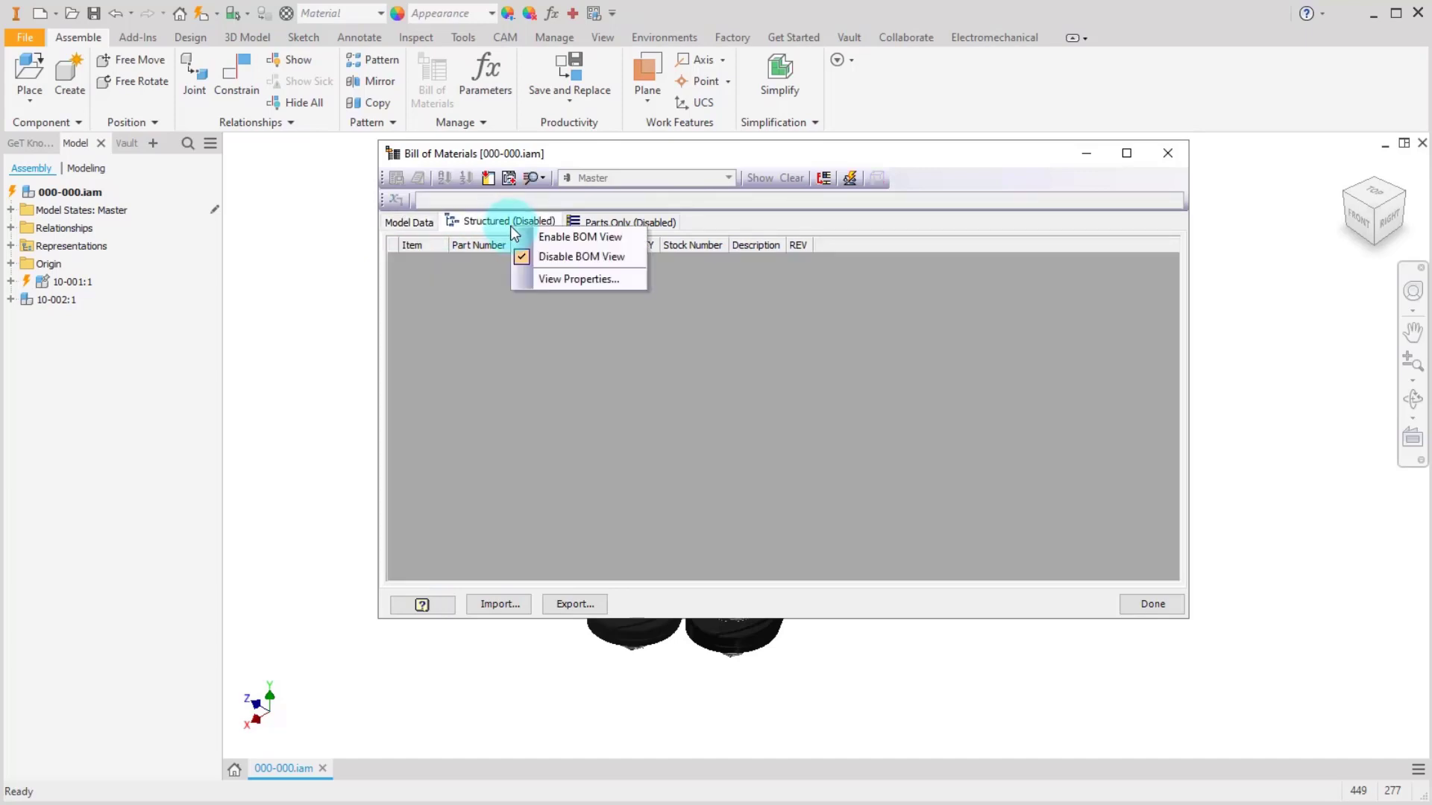
click(566, 237)
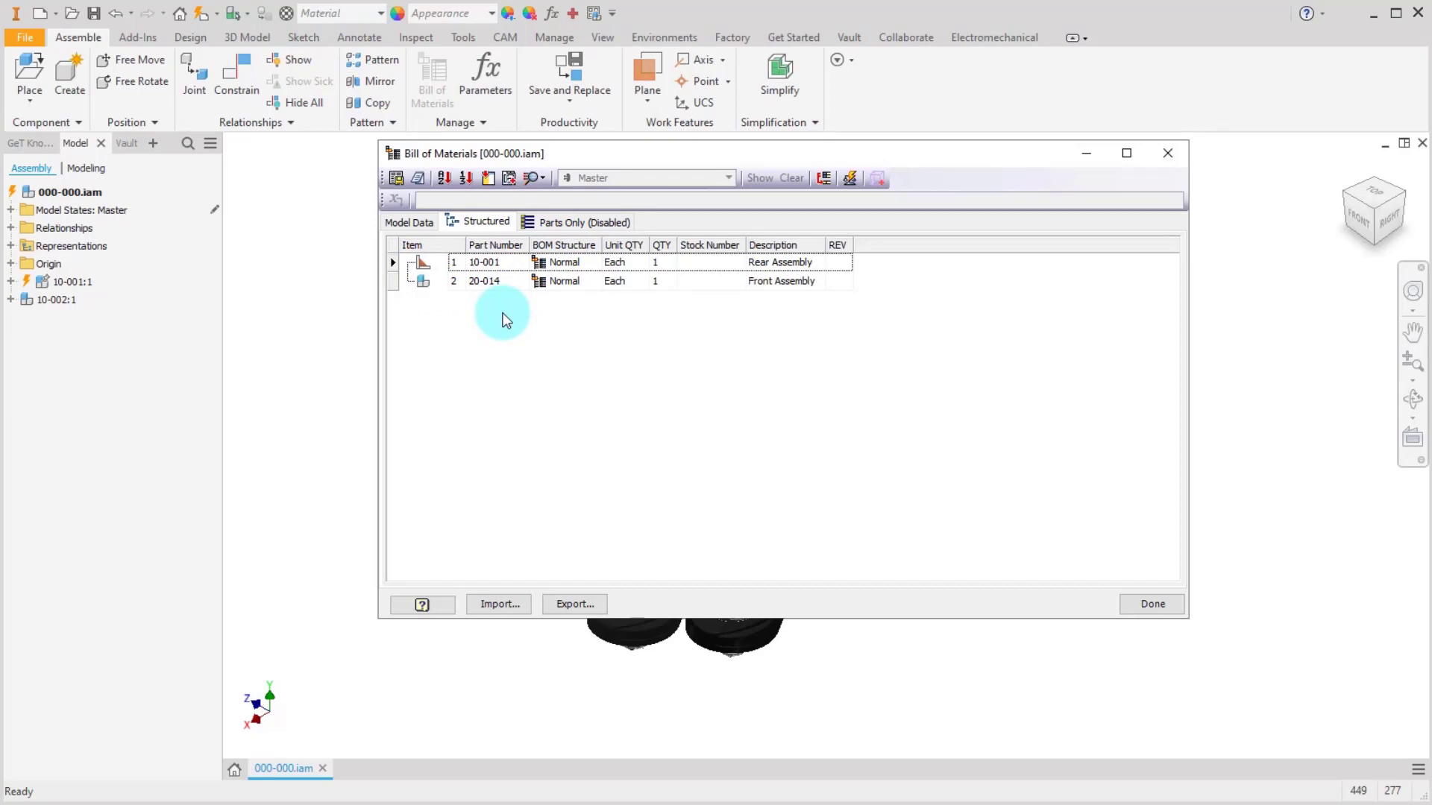
Step: Set the Structured view's level to All Levels and expand the Front Assembly and its Cab Drivetrain
right_click(486, 222)
click(534, 279)
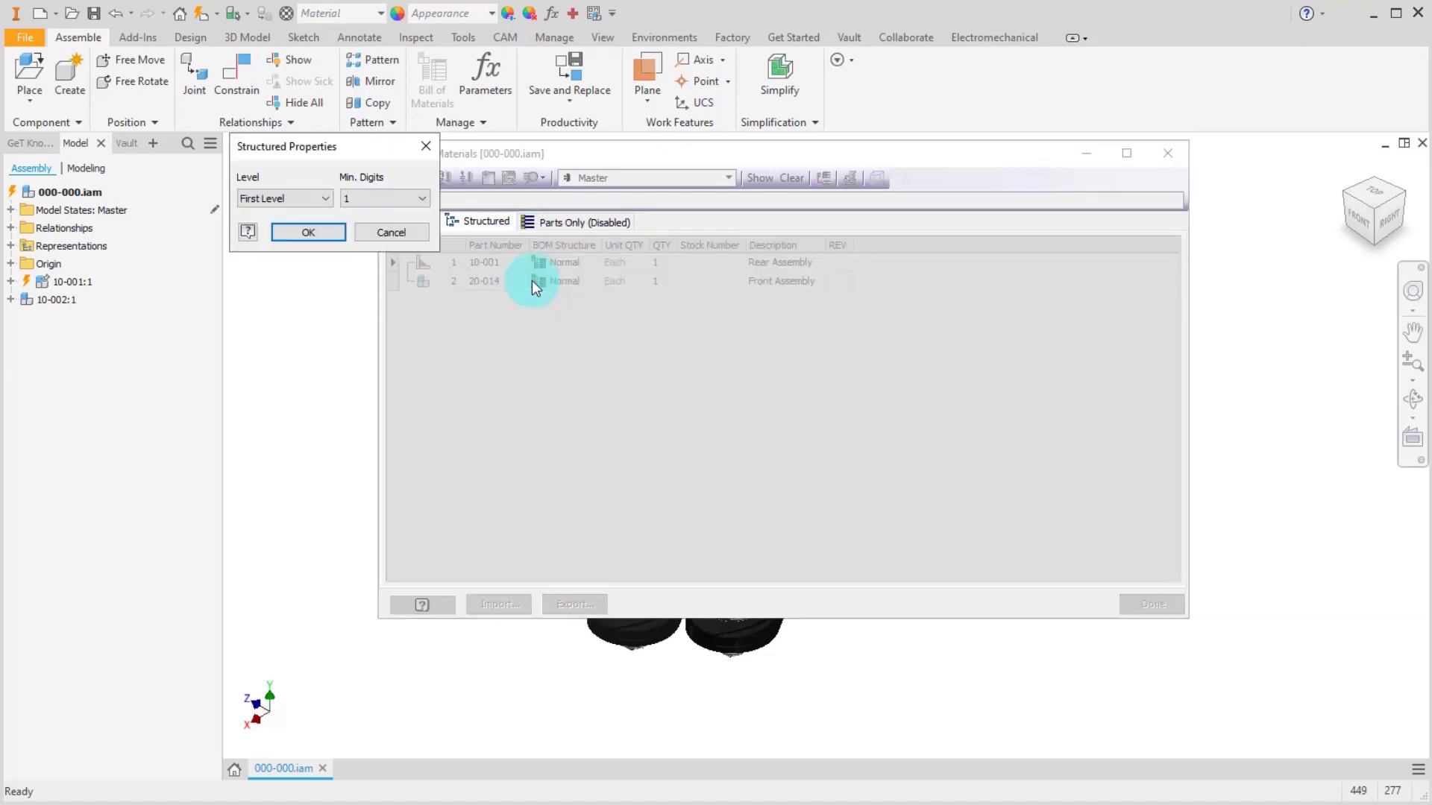
click(316, 211)
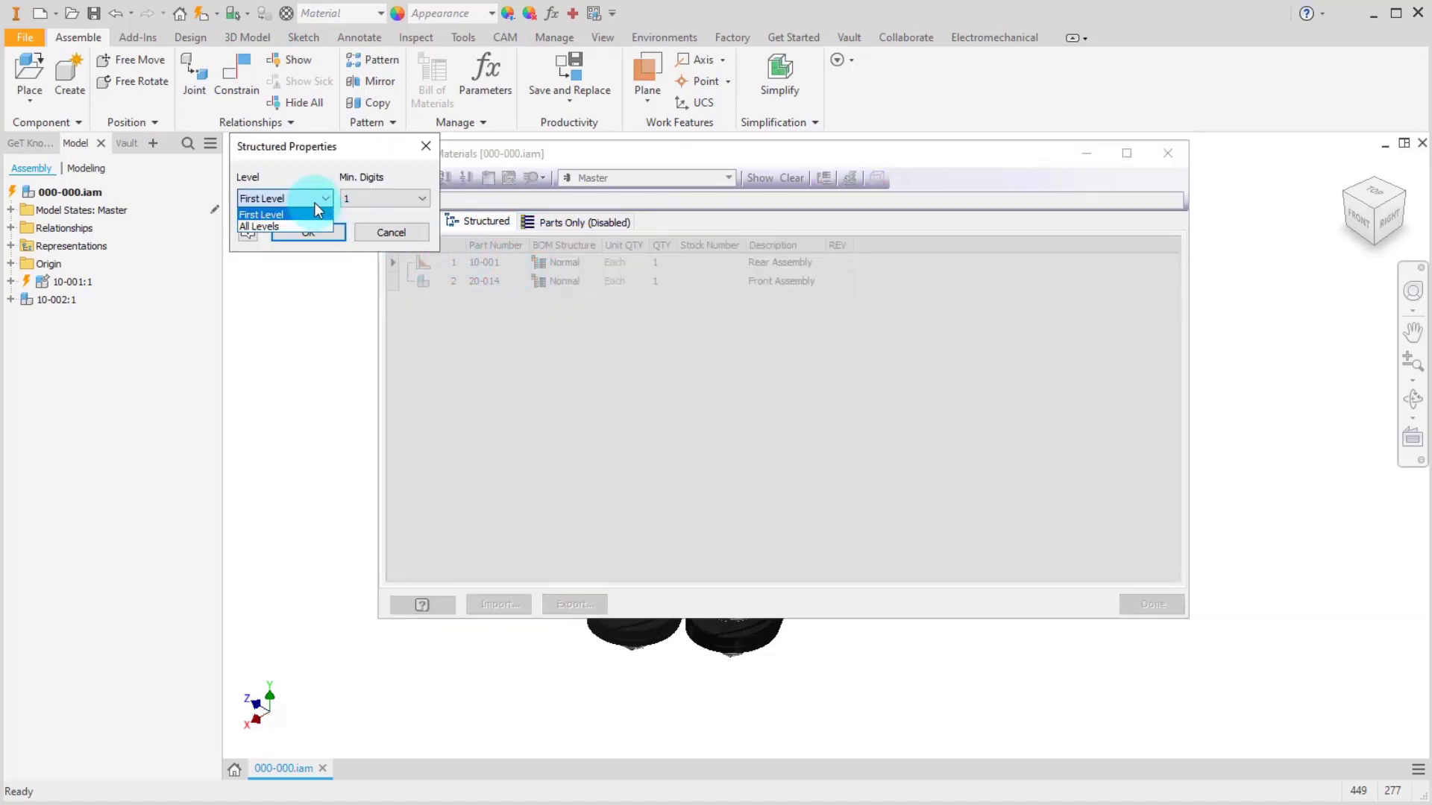
click(284, 228)
click(423, 200)
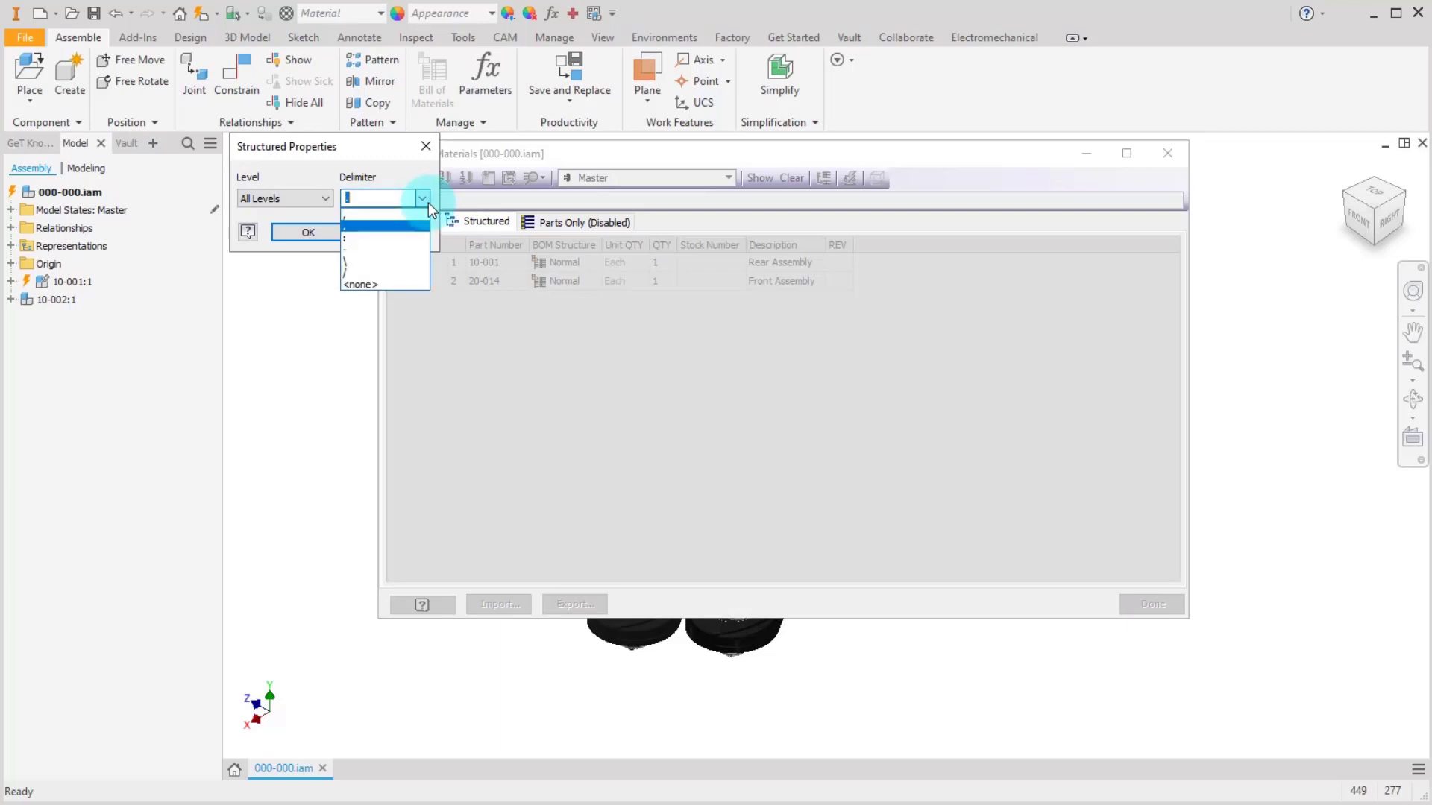
click(330, 231)
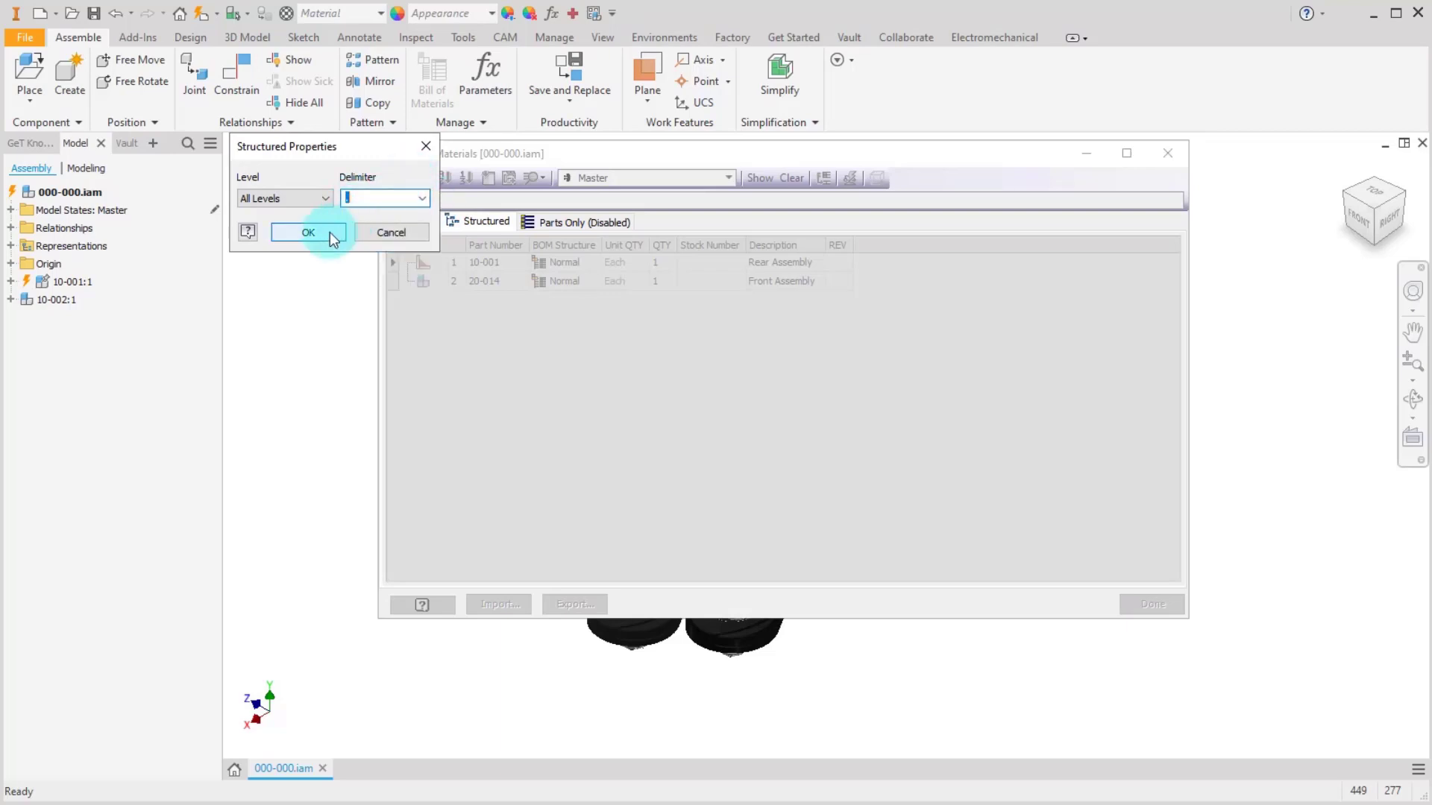
click(330, 231)
click(408, 281)
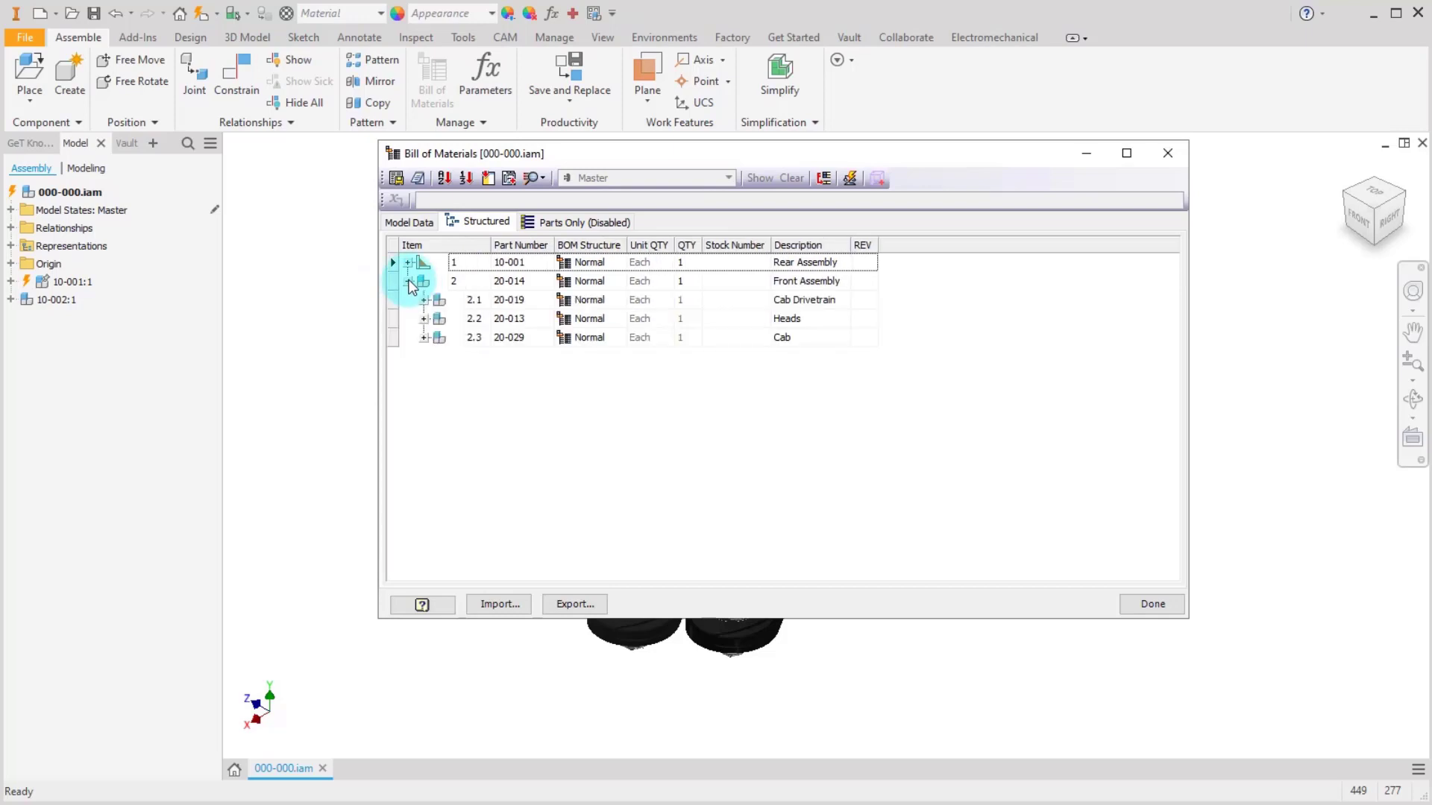
click(423, 301)
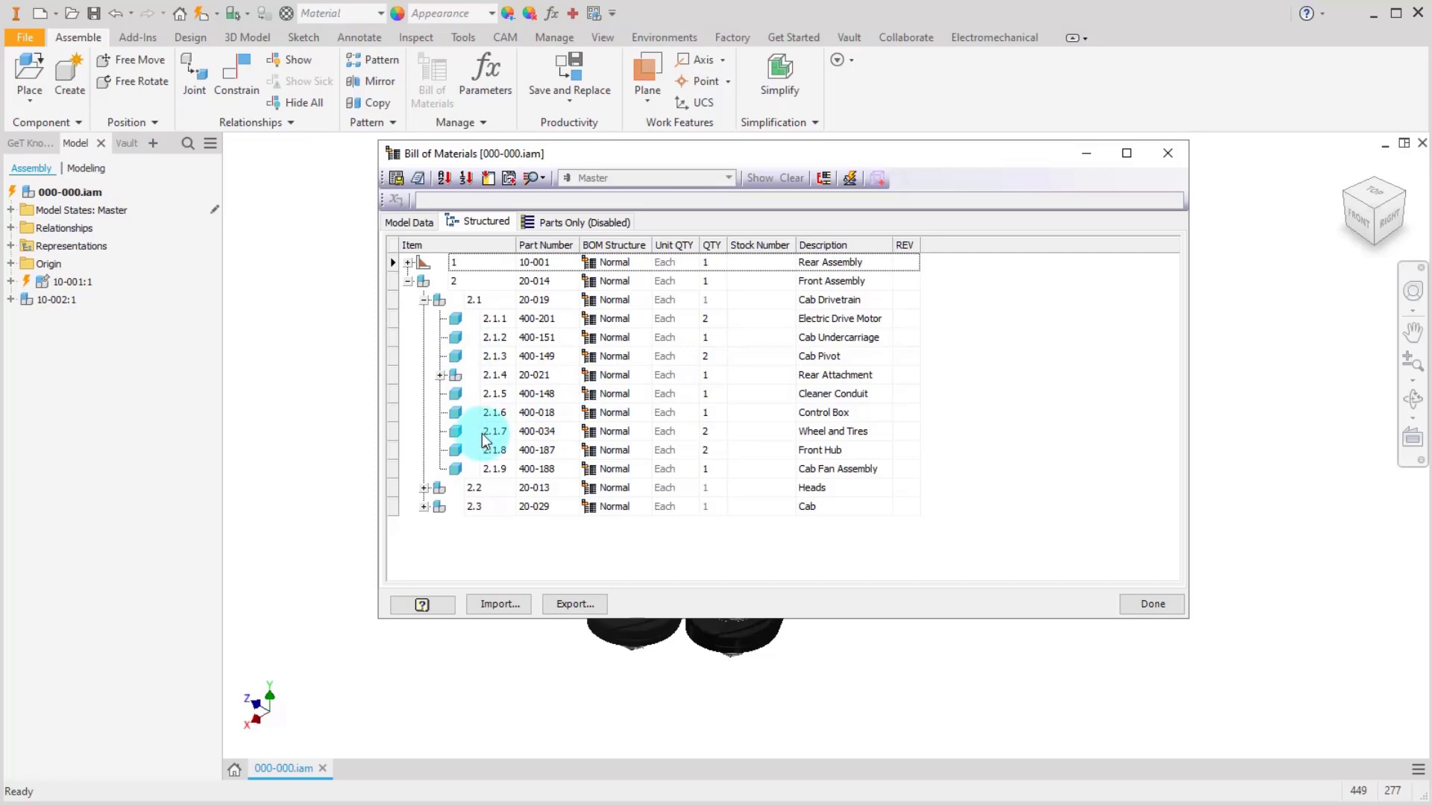
Step: Enable the Parts Only BOM view and close the Bill of Materials
click(552, 222)
right_click(561, 228)
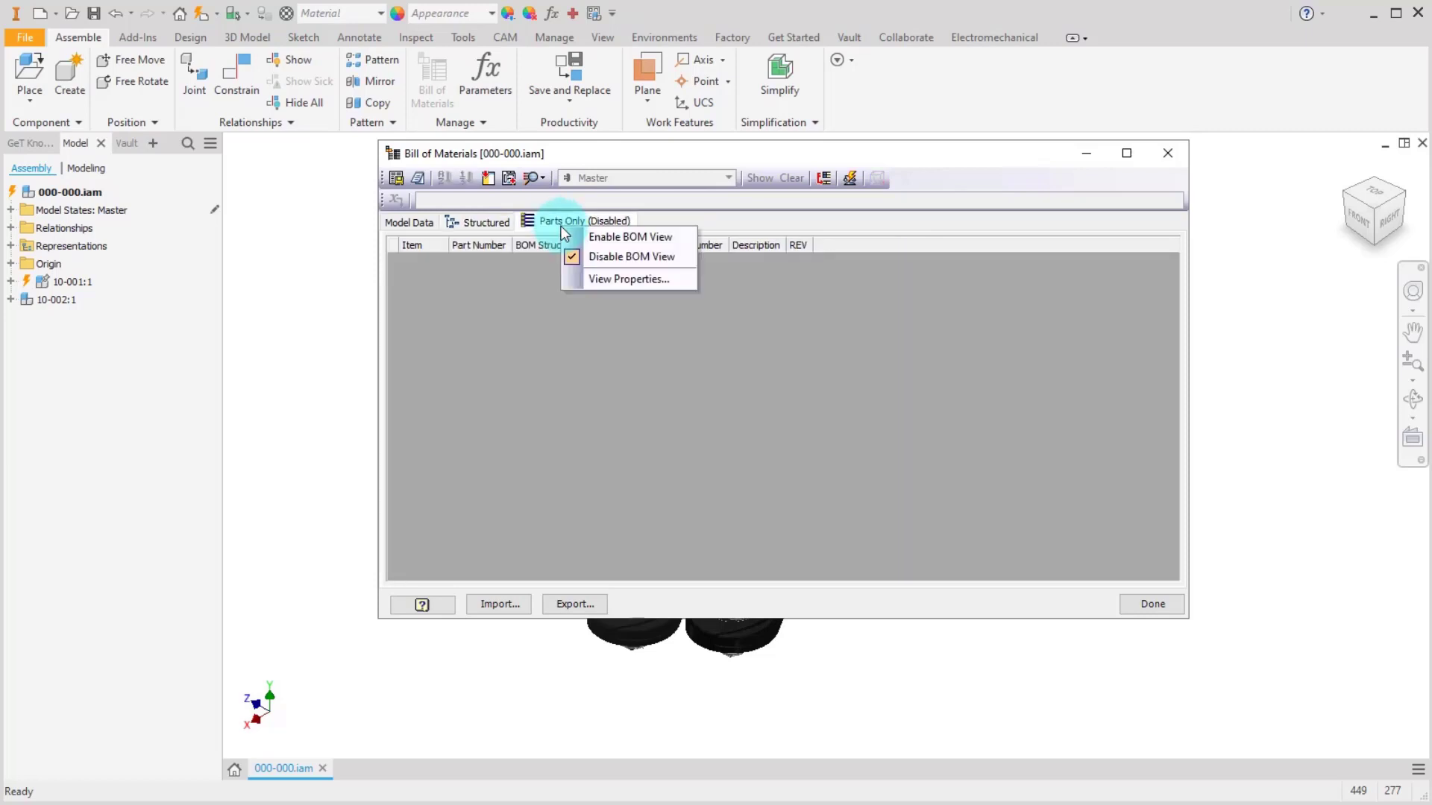
click(607, 237)
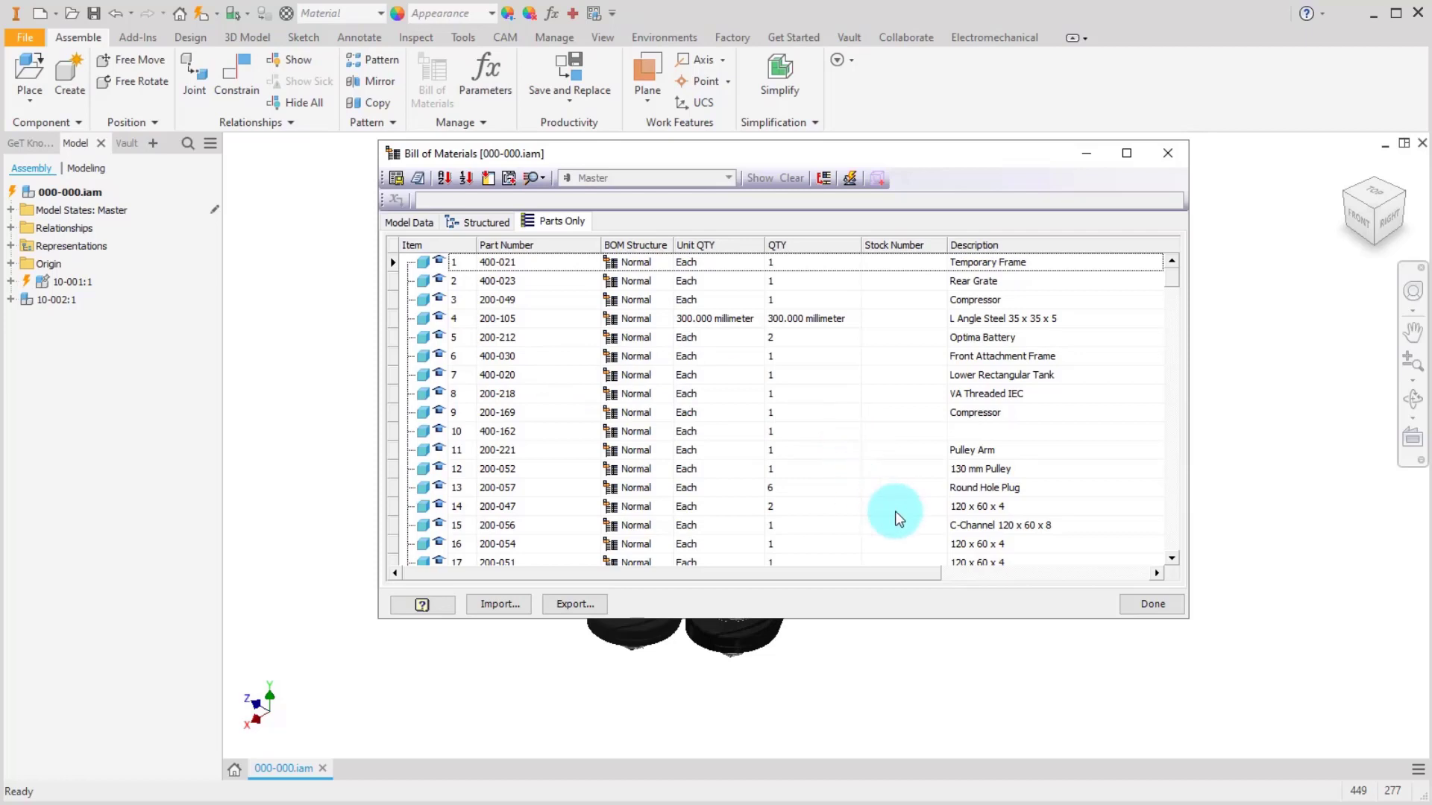
click(1127, 607)
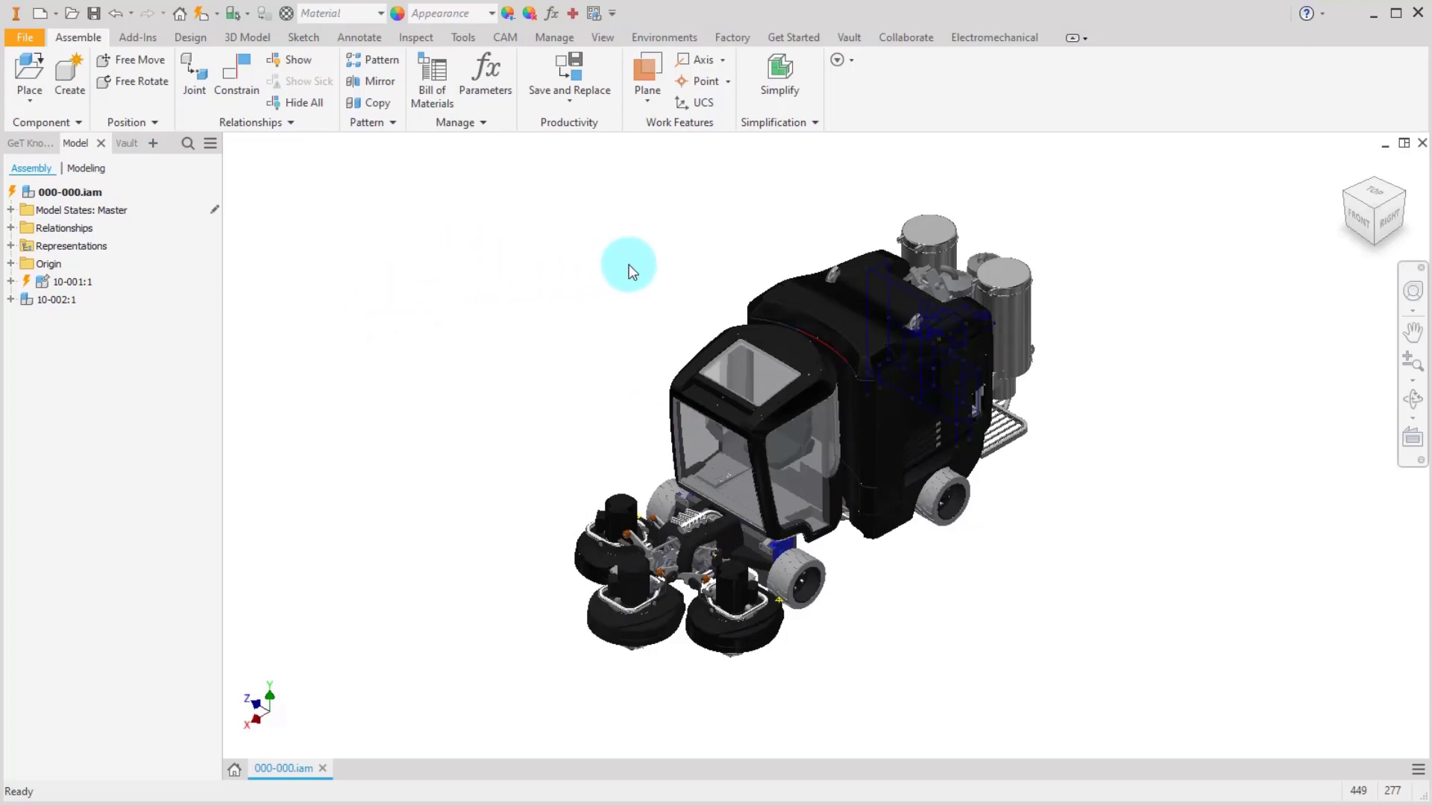
Step: Inspect the Description among the project iProperties of rear assembly 10-001, and close the properties
click(796, 294)
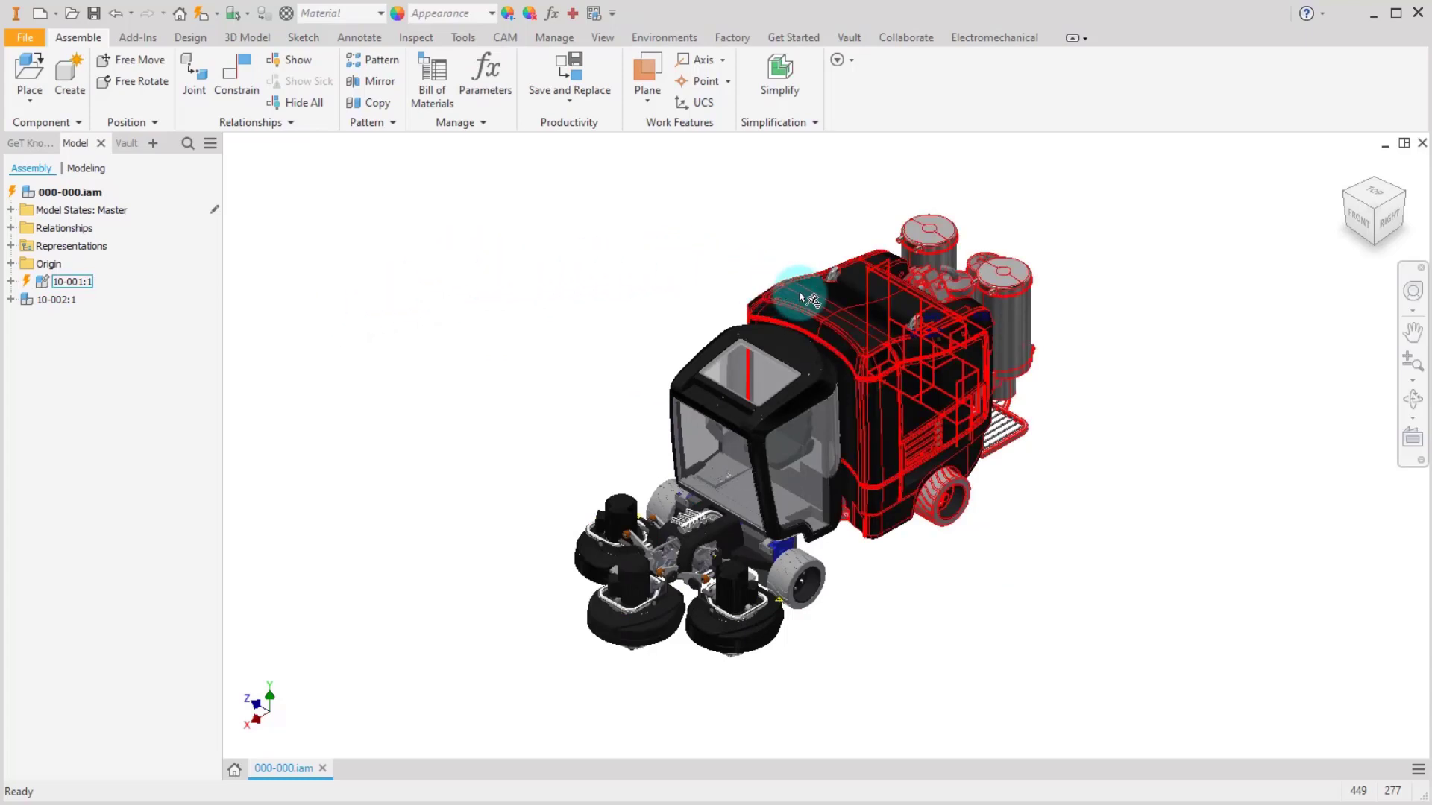
right_click(803, 299)
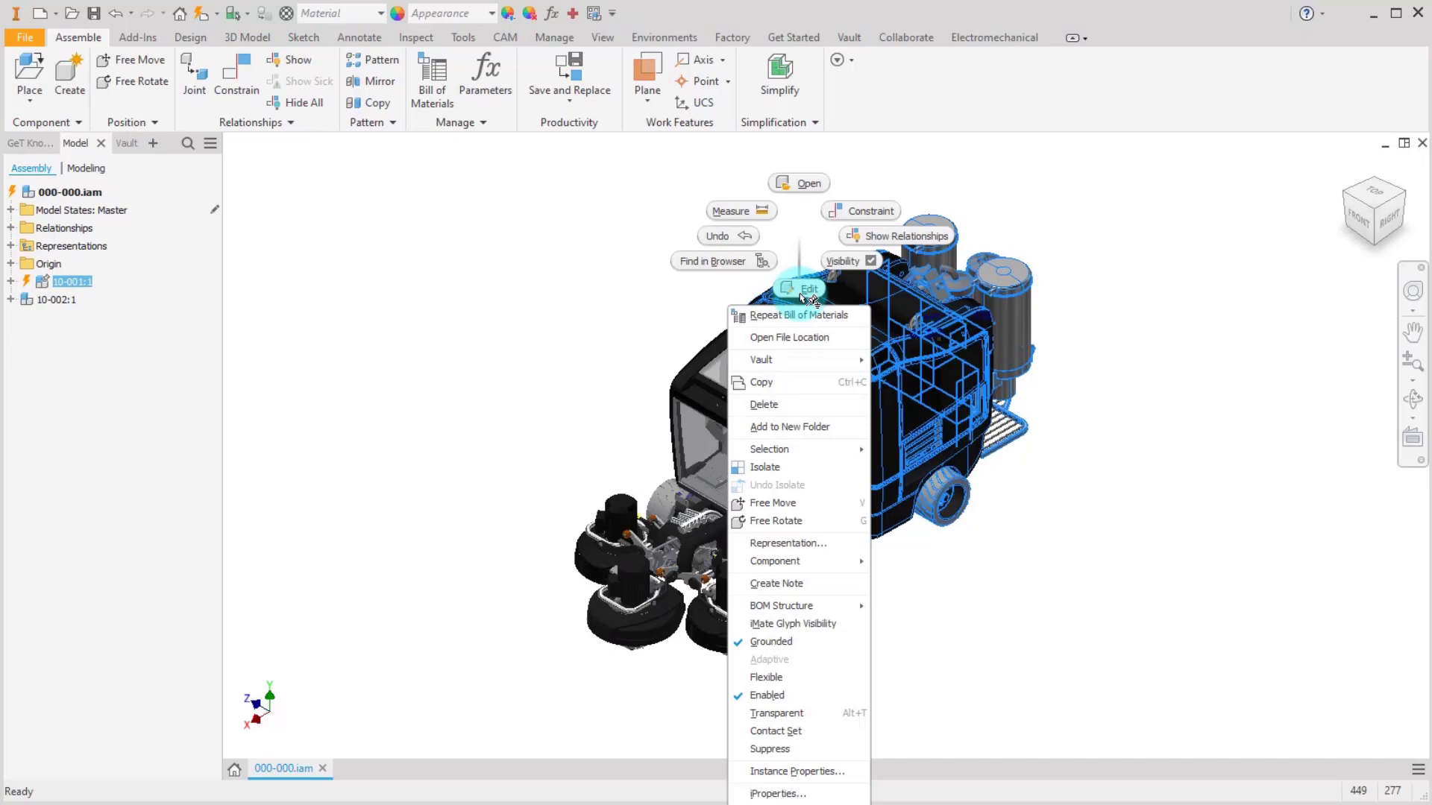
click(800, 794)
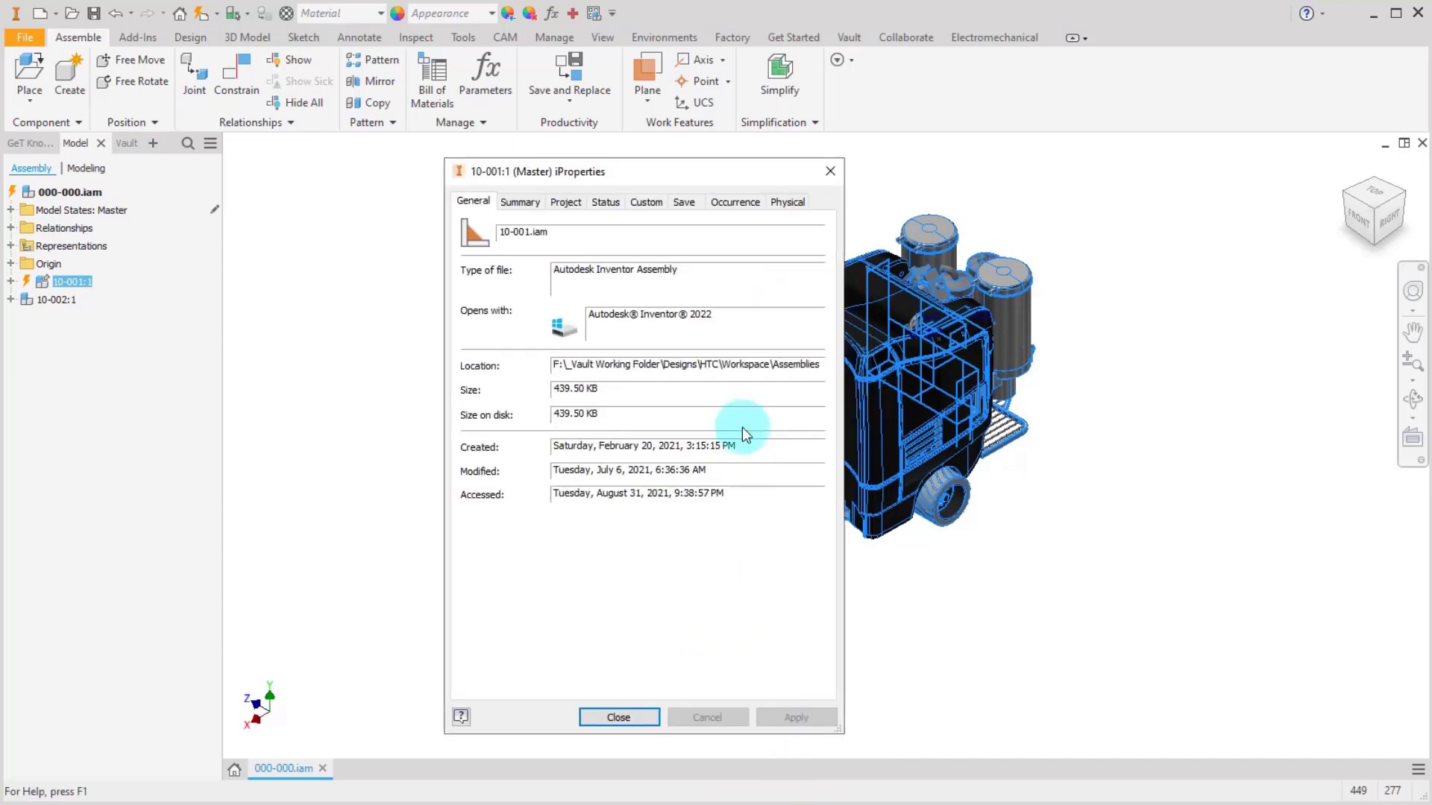
click(579, 203)
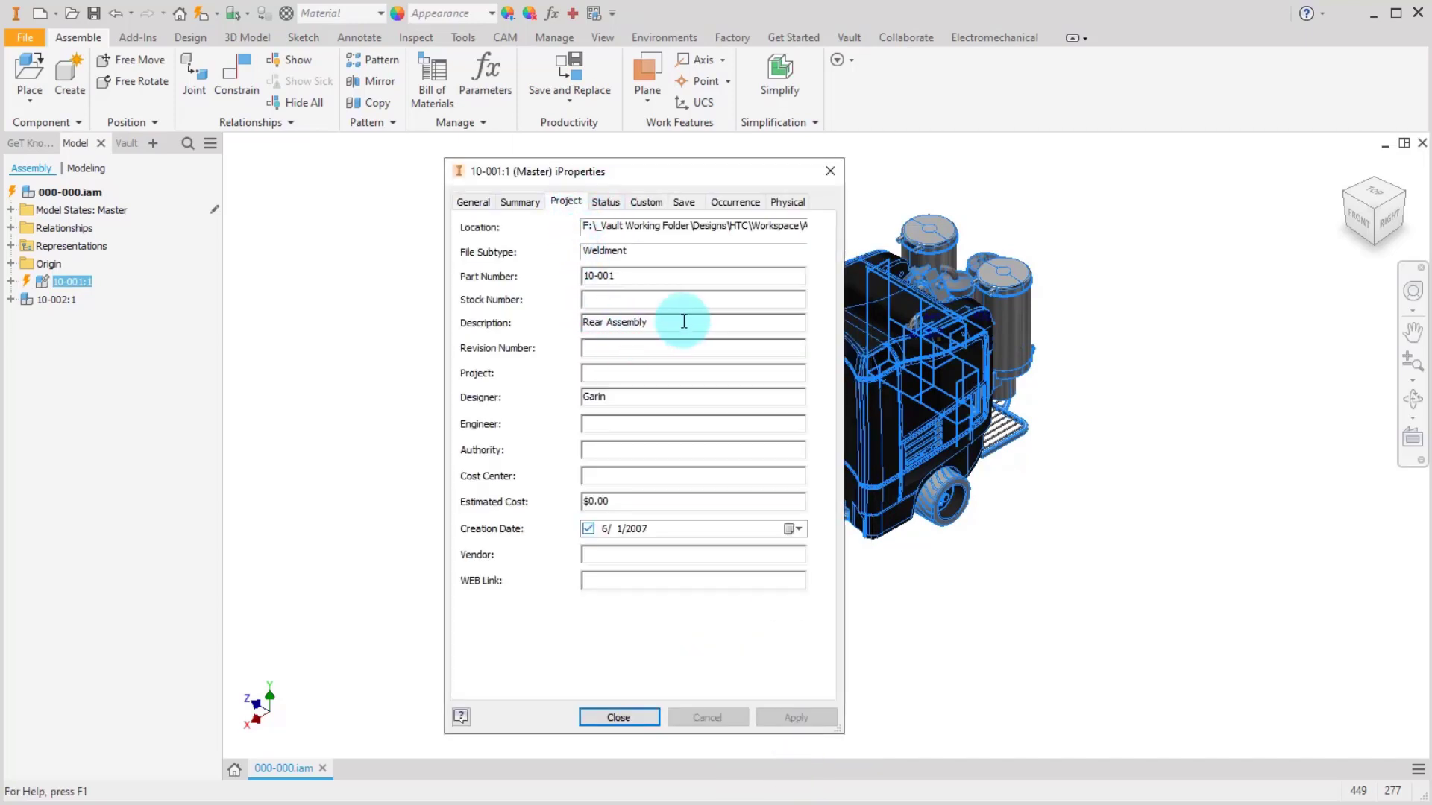
drag(687, 322, 583, 322)
click(635, 717)
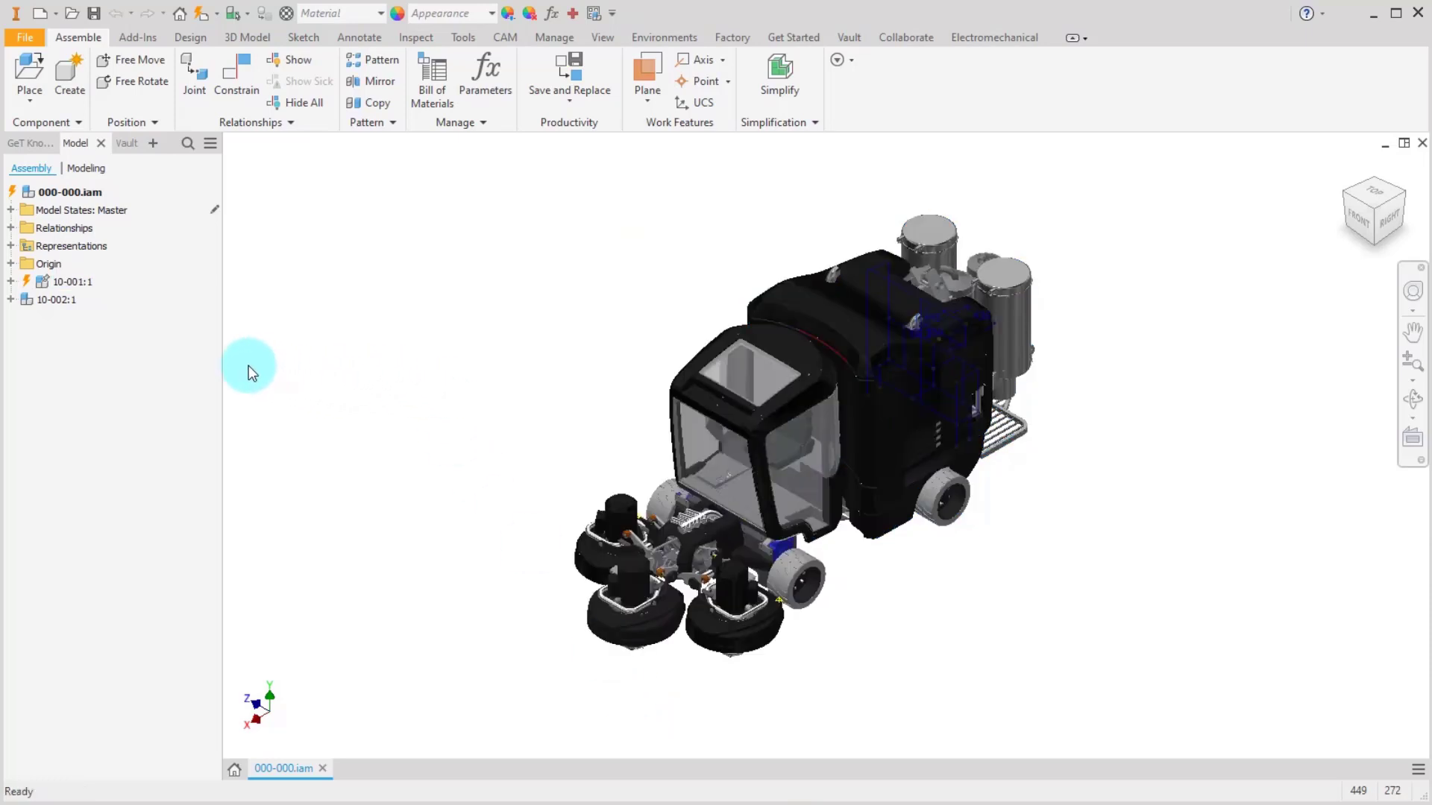
Step: Set the BOM structure of component 10-001:1 to Reference
right_click(79, 283)
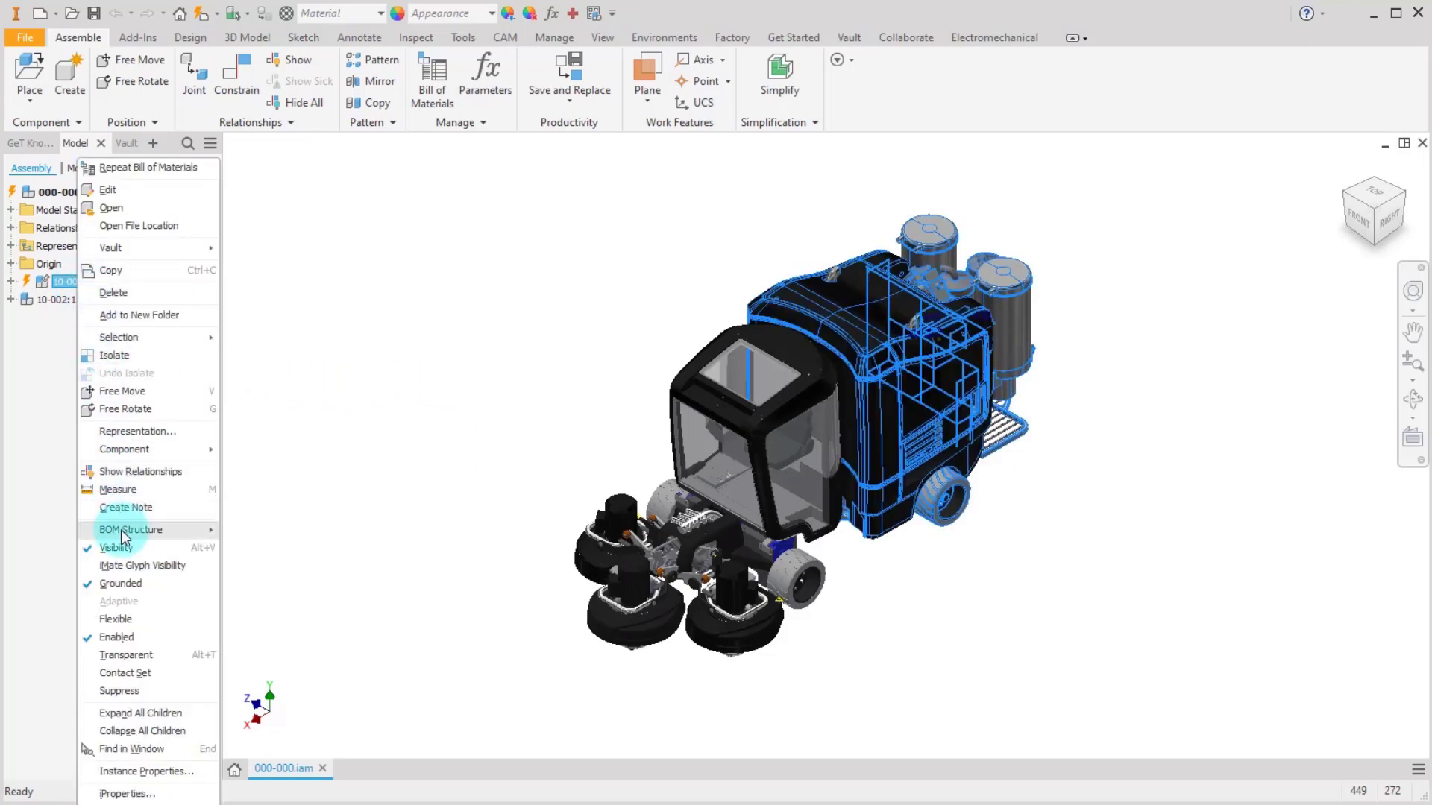
mouse_move(209, 531)
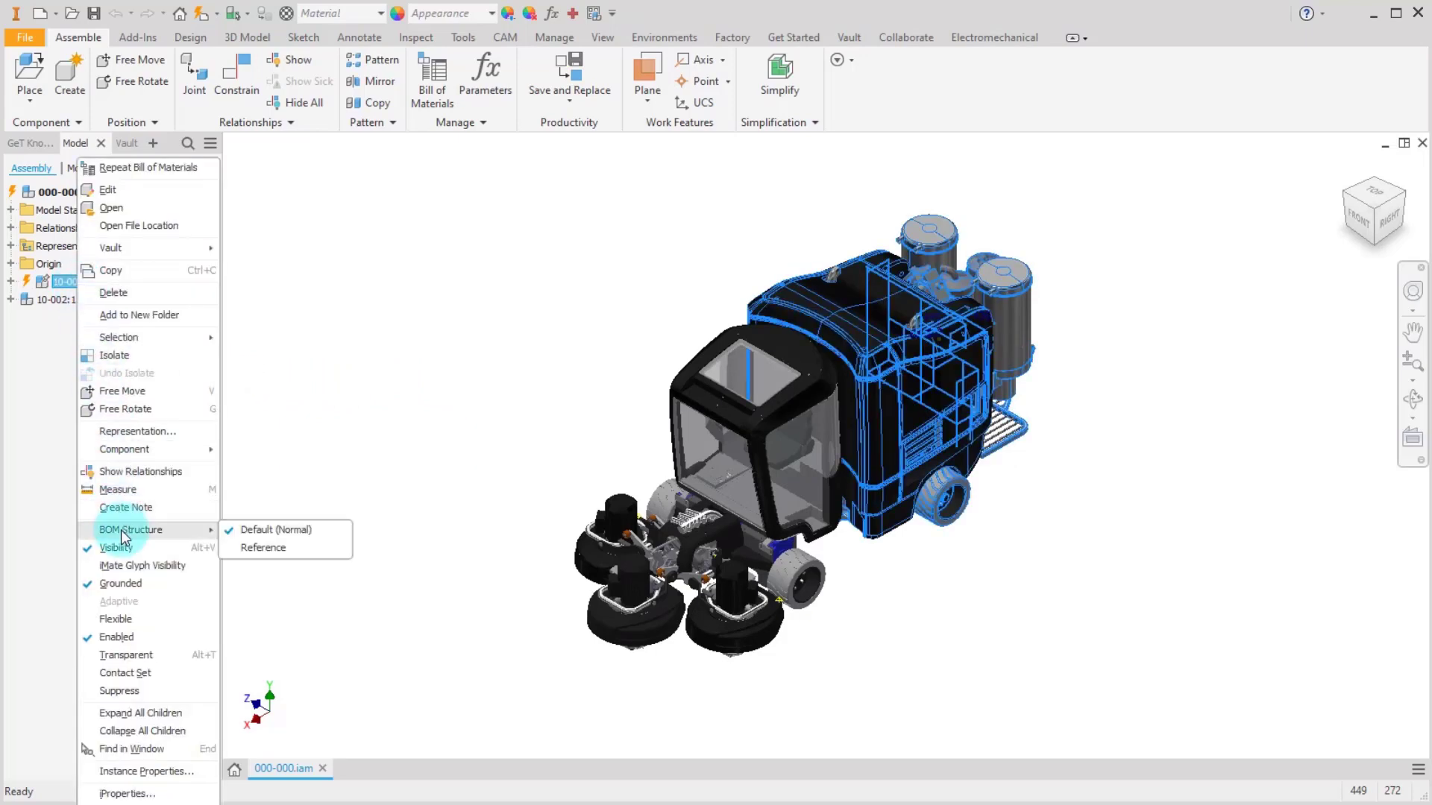
click(295, 554)
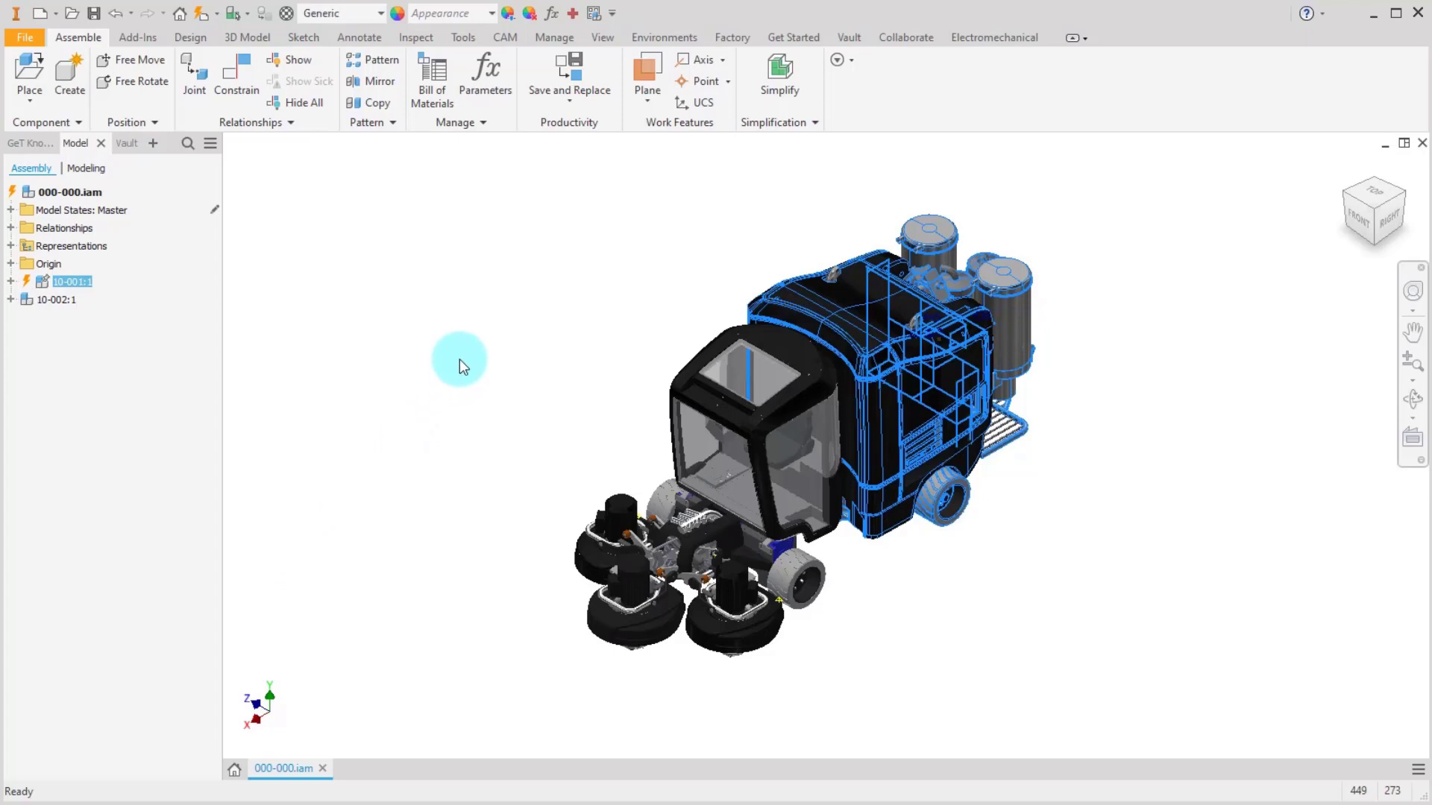
Step: Reopen the Bill of Materials and examine the model data, including the components under 10-001 and 20-014
click(432, 87)
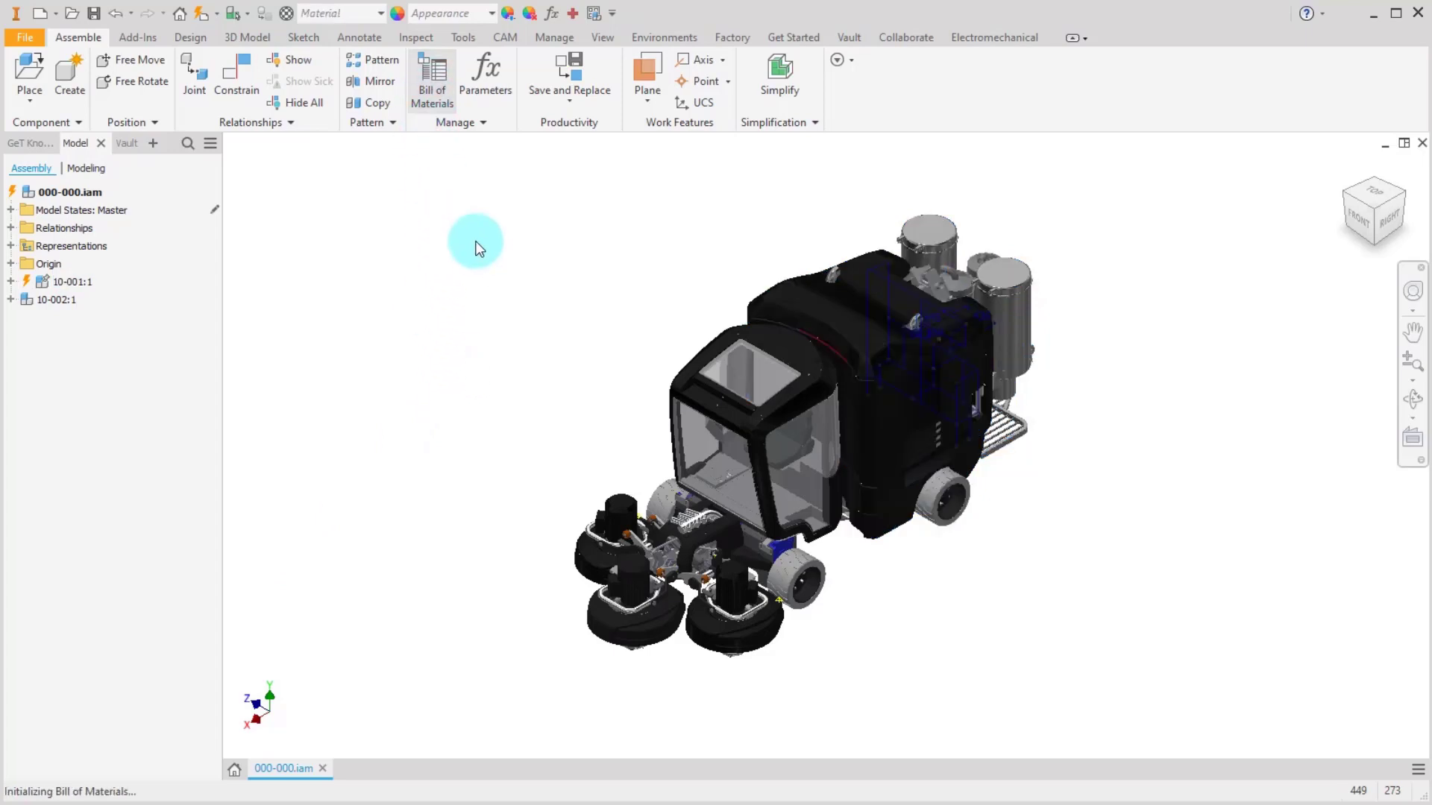
click(416, 220)
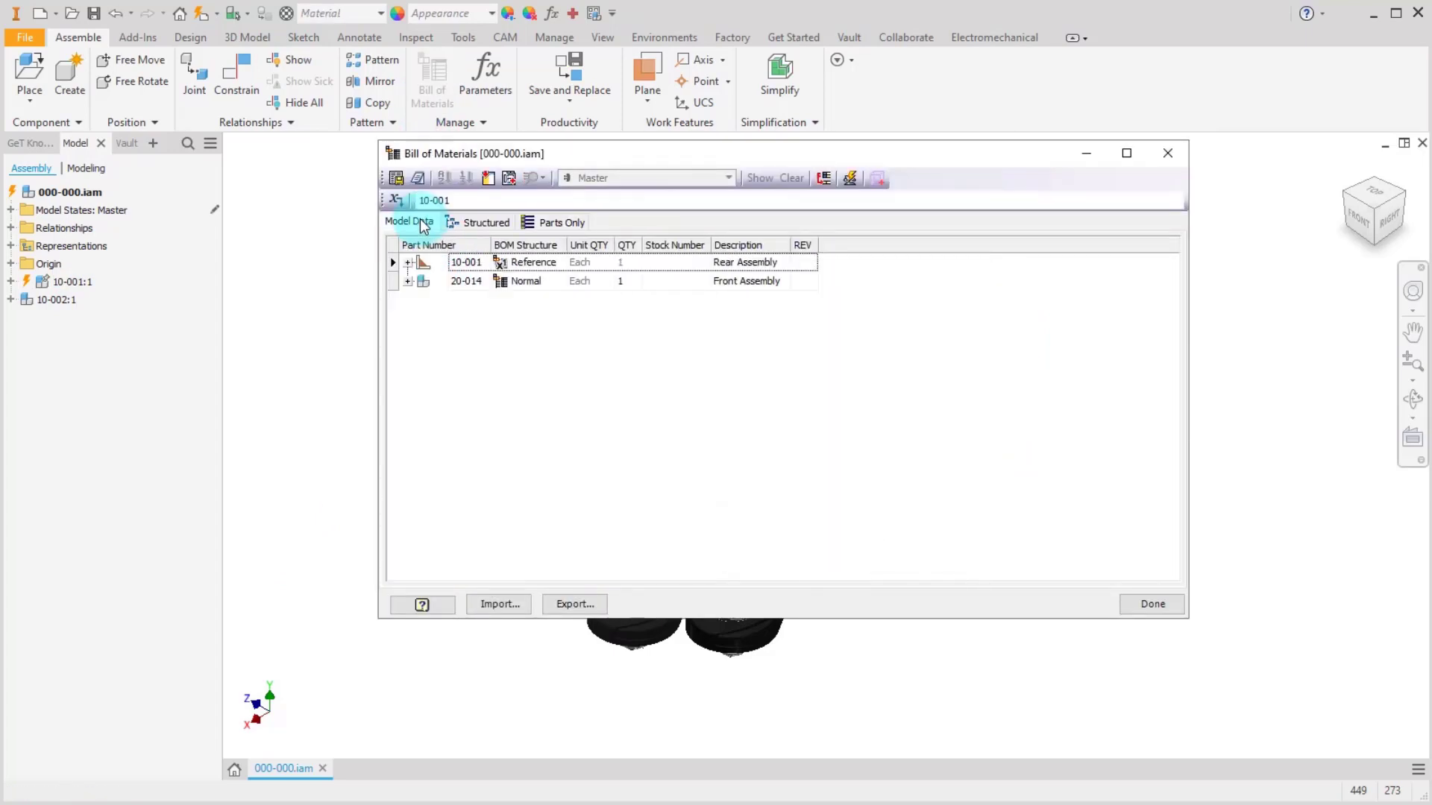
click(409, 263)
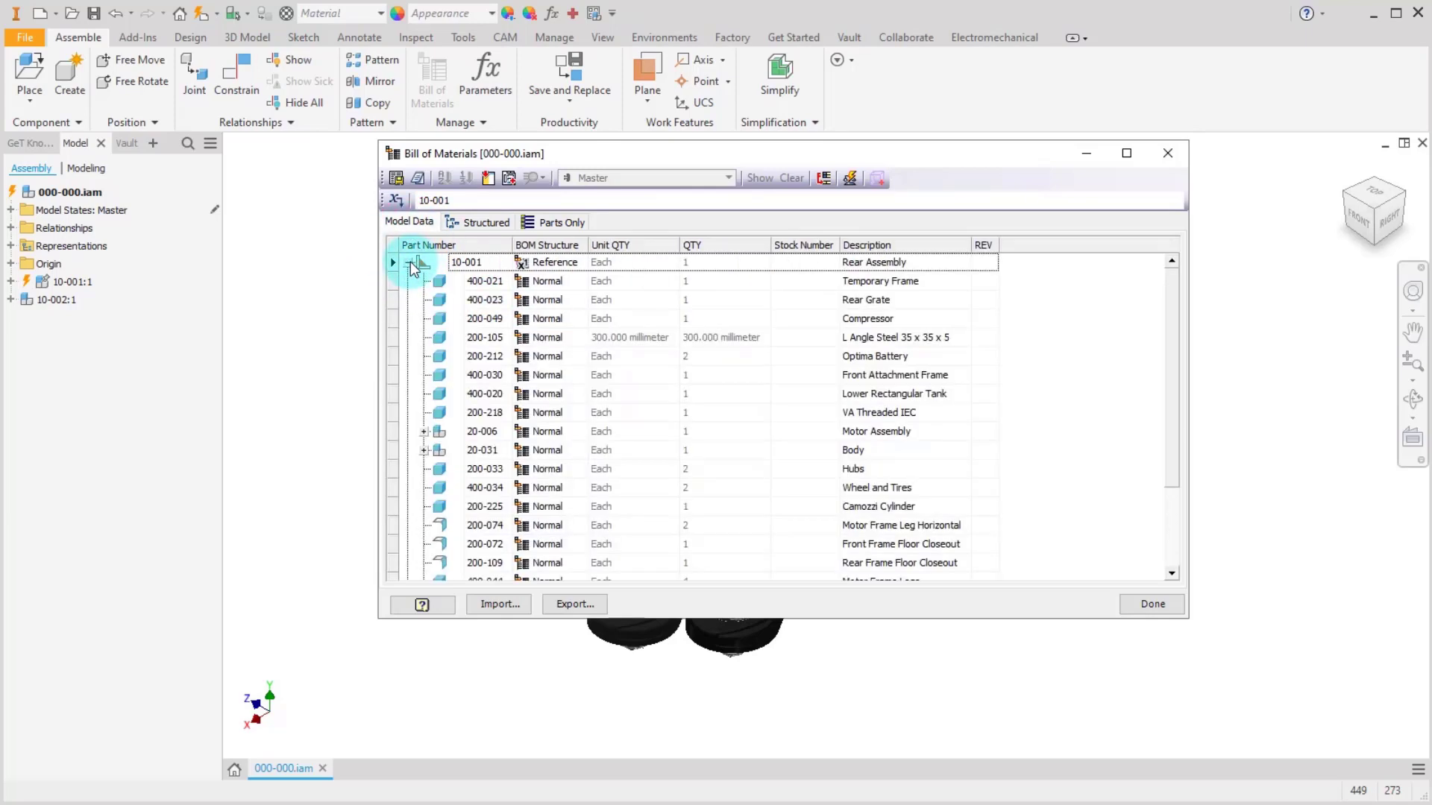
click(409, 263)
click(409, 281)
click(410, 281)
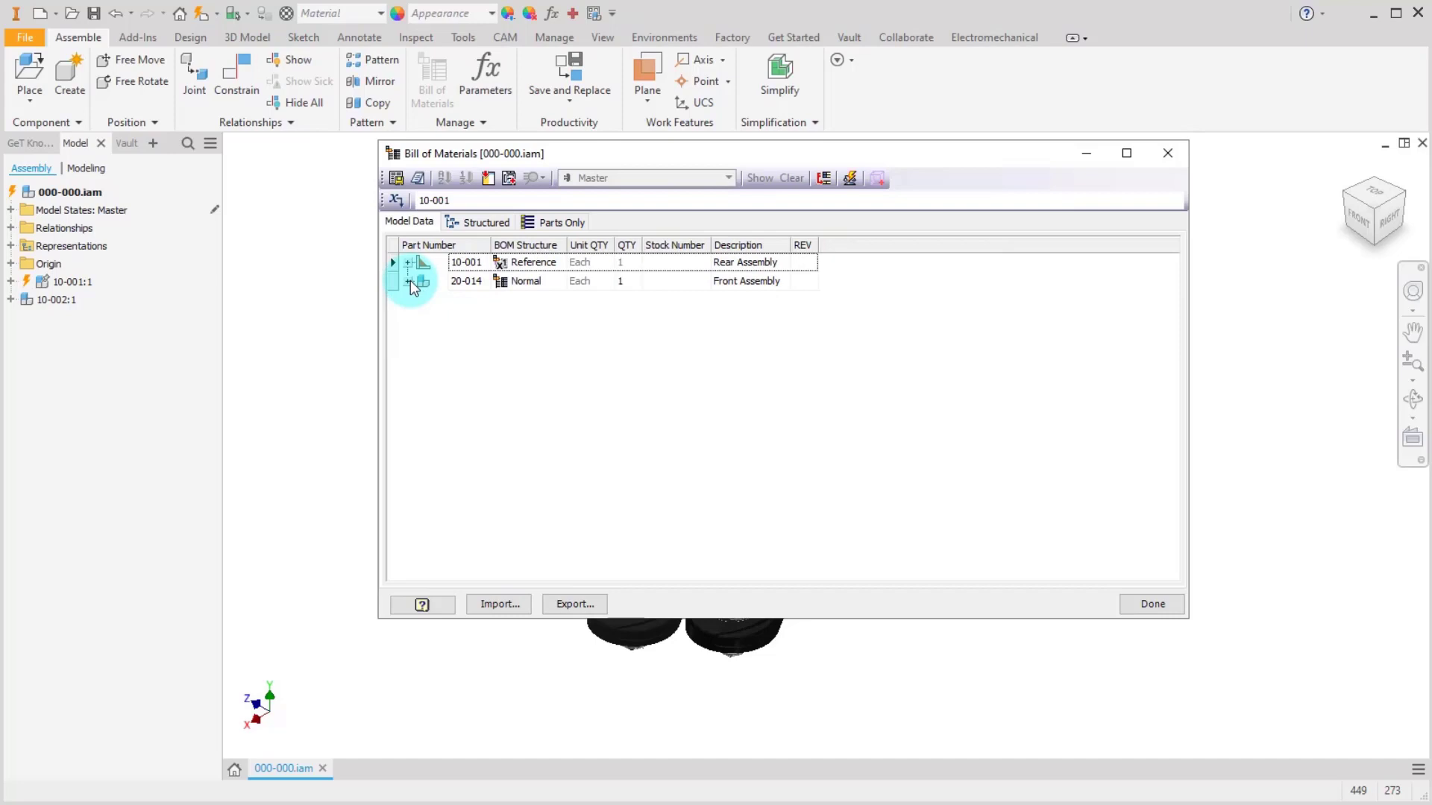
Step: Check the BOM structure choices offered for rear assembly 10-001 in the model data, leaving it as Reference
click(531, 259)
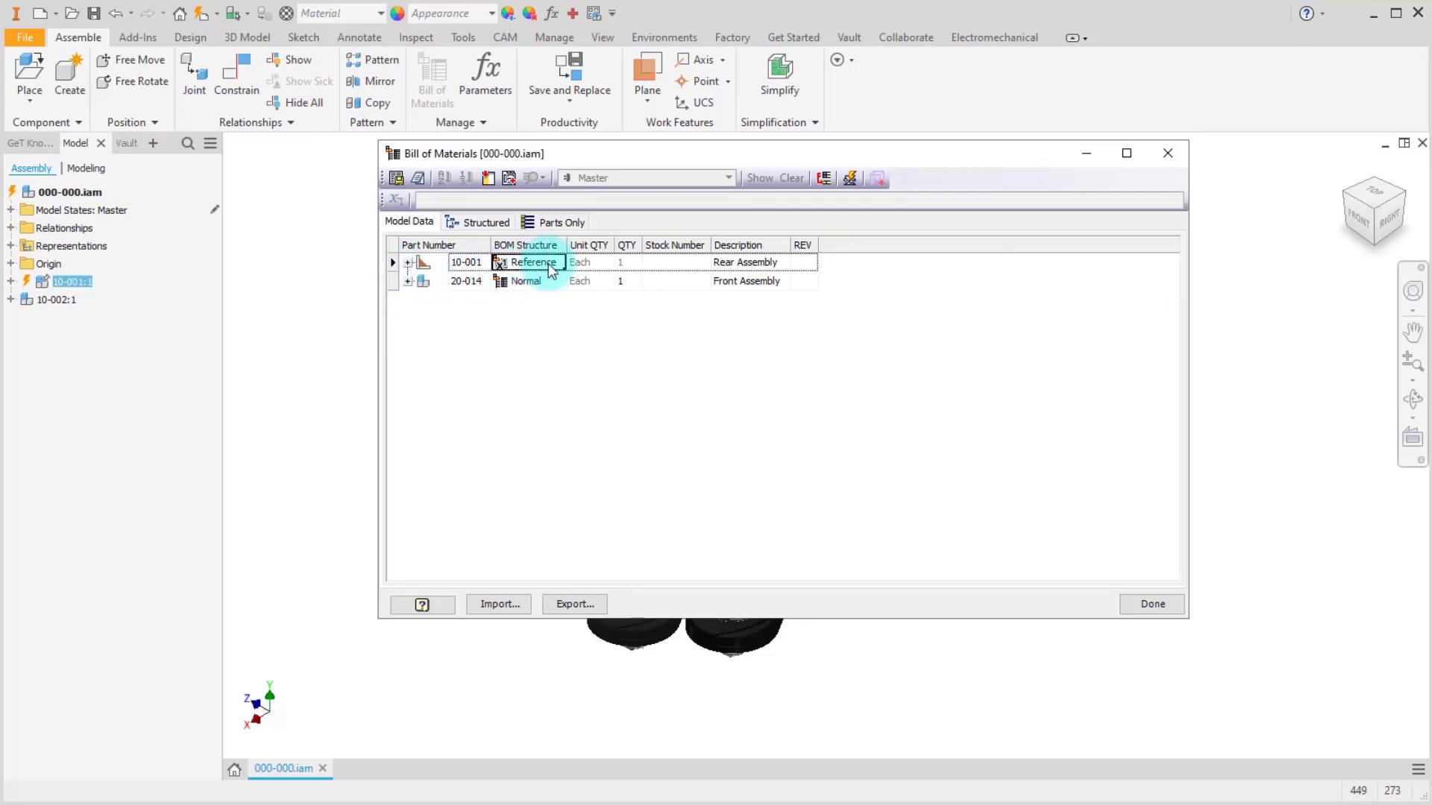
click(550, 262)
click(558, 264)
click(559, 266)
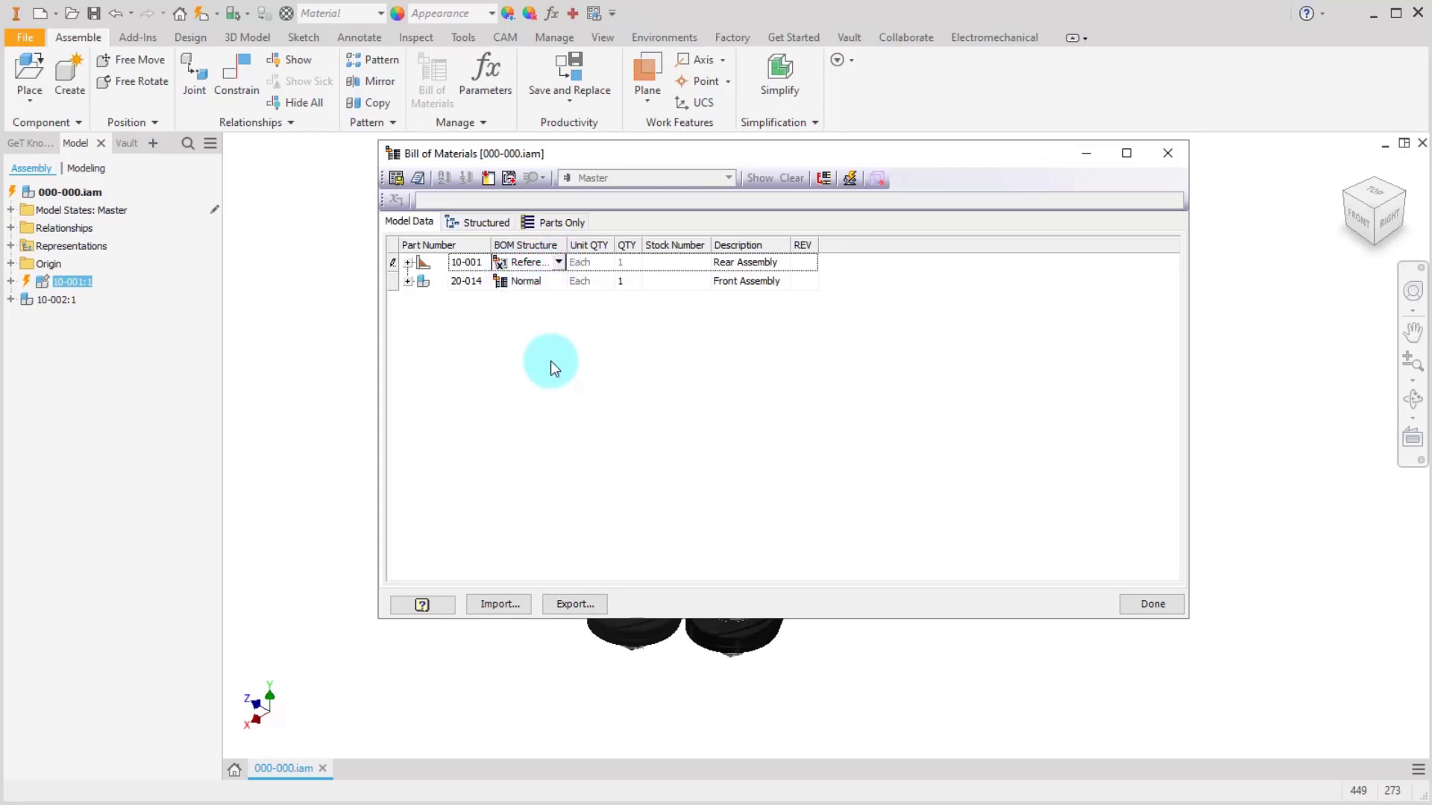
Step: Review the Structured and Parts Only BOM views to see how the Reference setting affects them
click(484, 222)
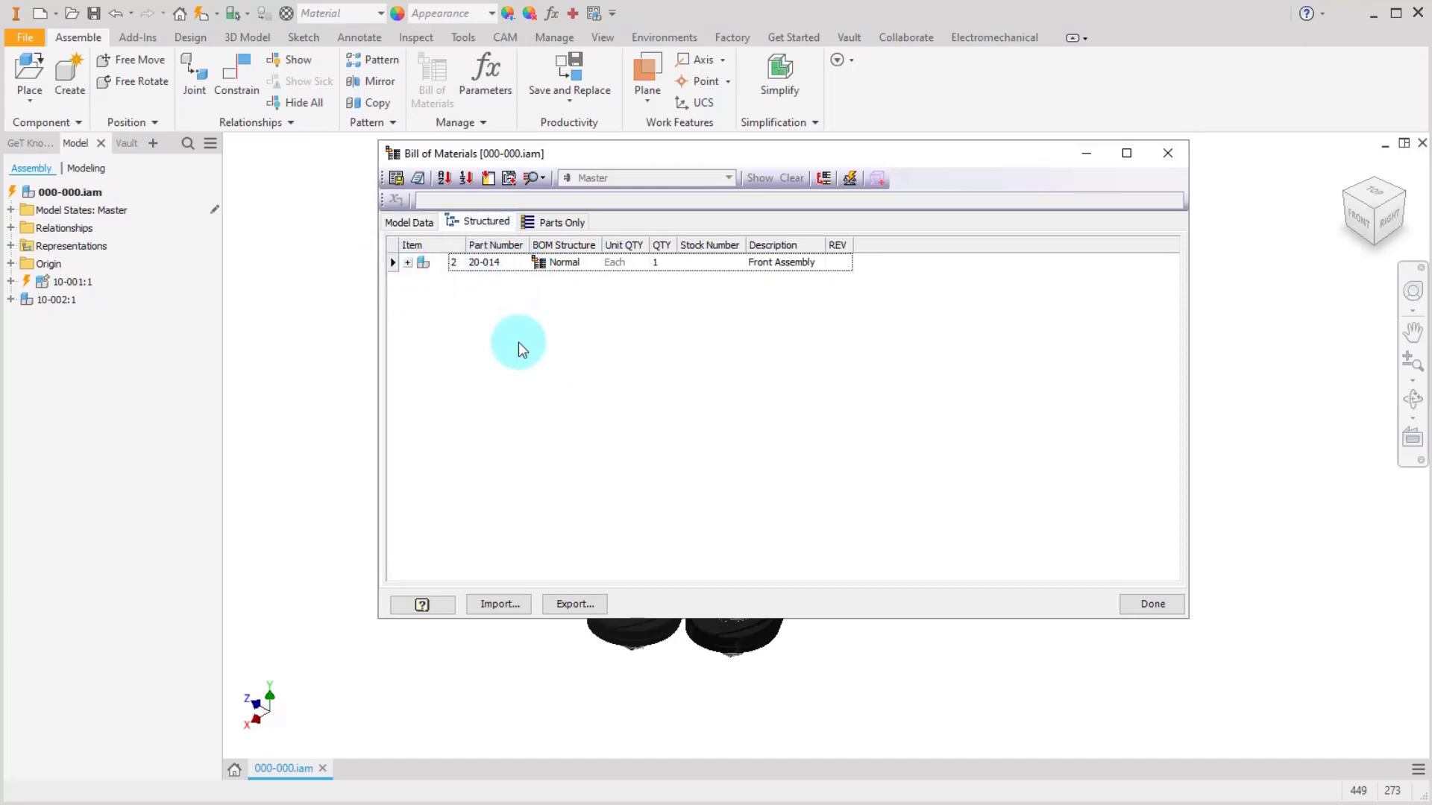
click(544, 224)
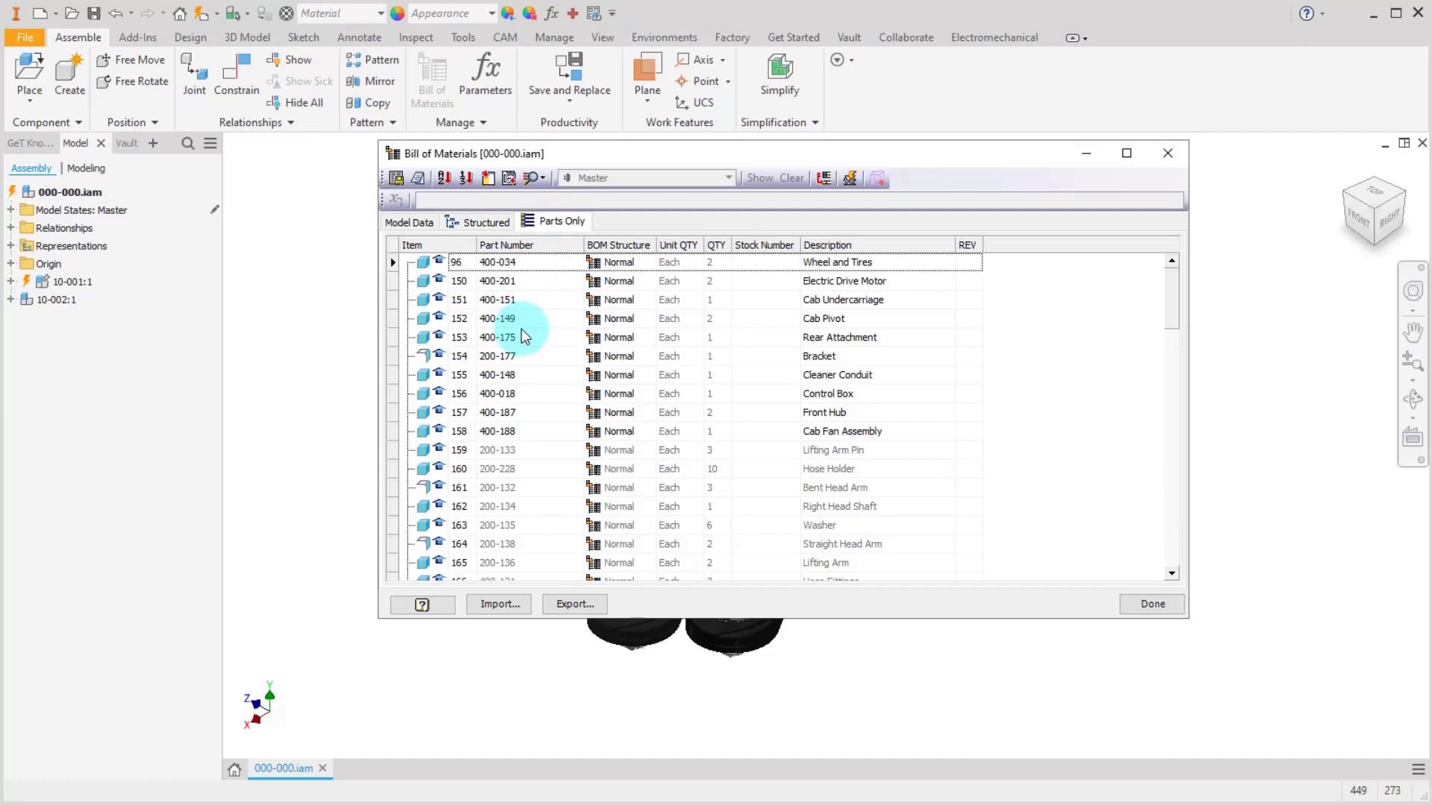
Step: Look through the whole Parts Only list while rear assembly 10-001 is set to Reference
scroll(524, 337, down, 5)
scroll(524, 337, down, 11)
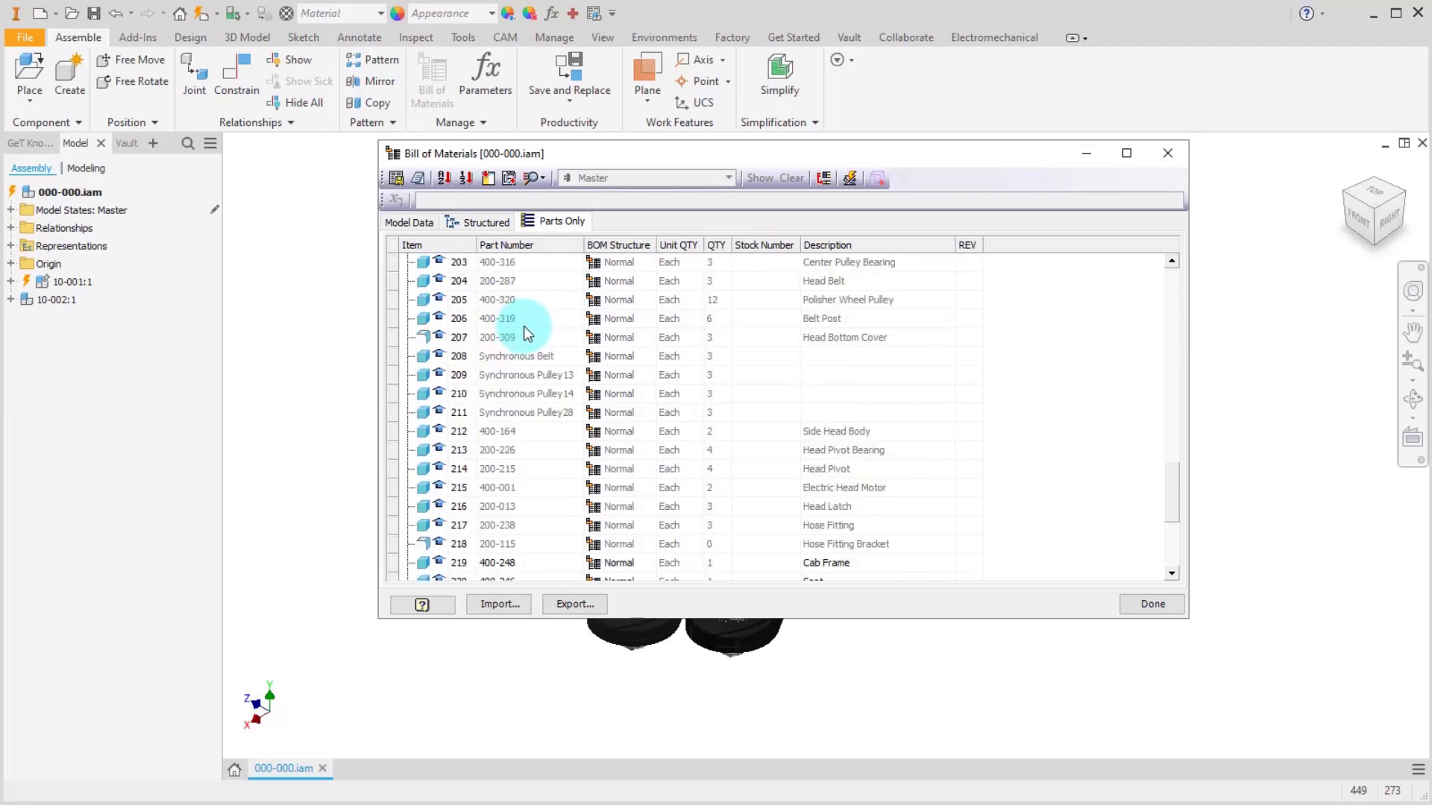
scroll(524, 336, up, 19)
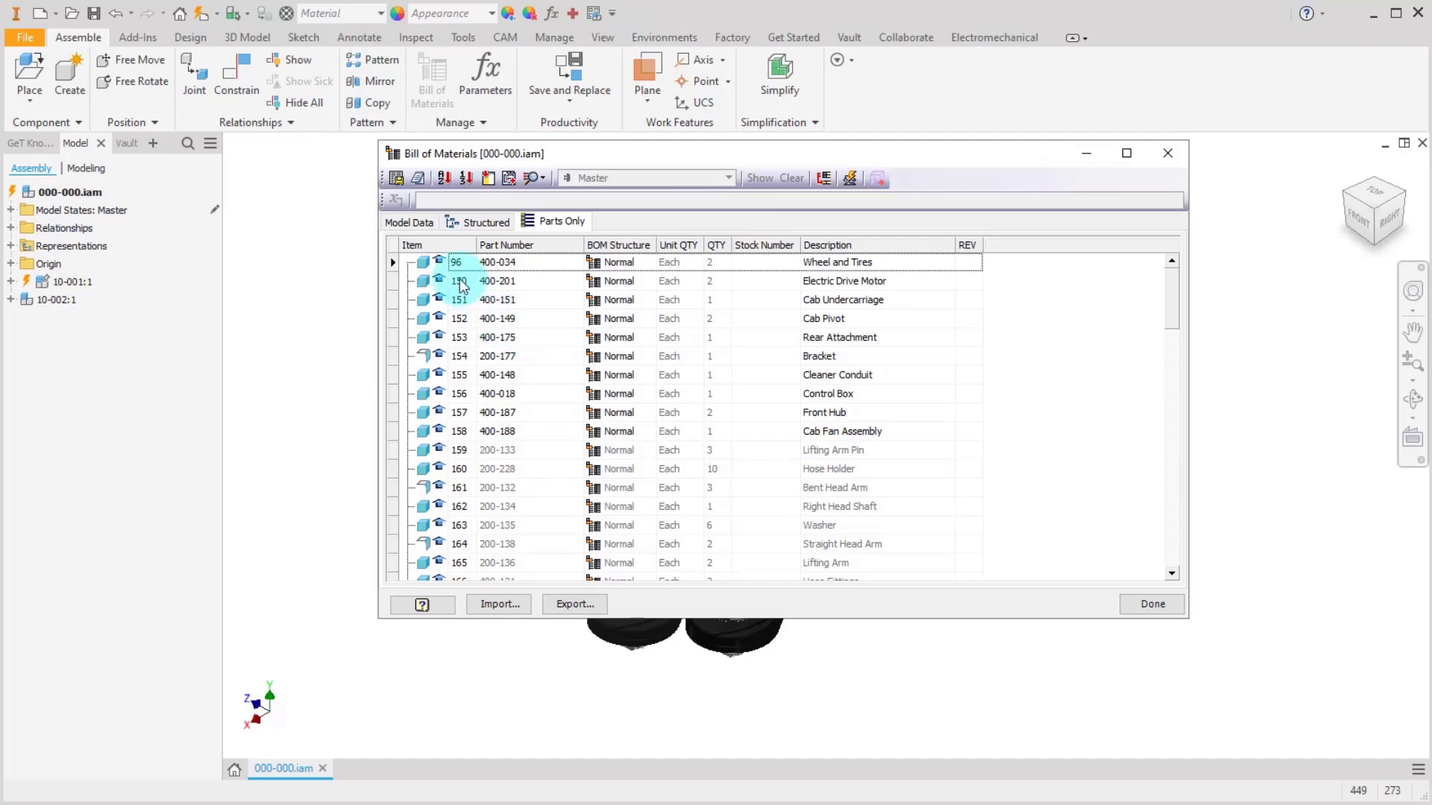
Step: Set the BOM structure of rear assembly 10-001 to Purchased in the model data
click(410, 222)
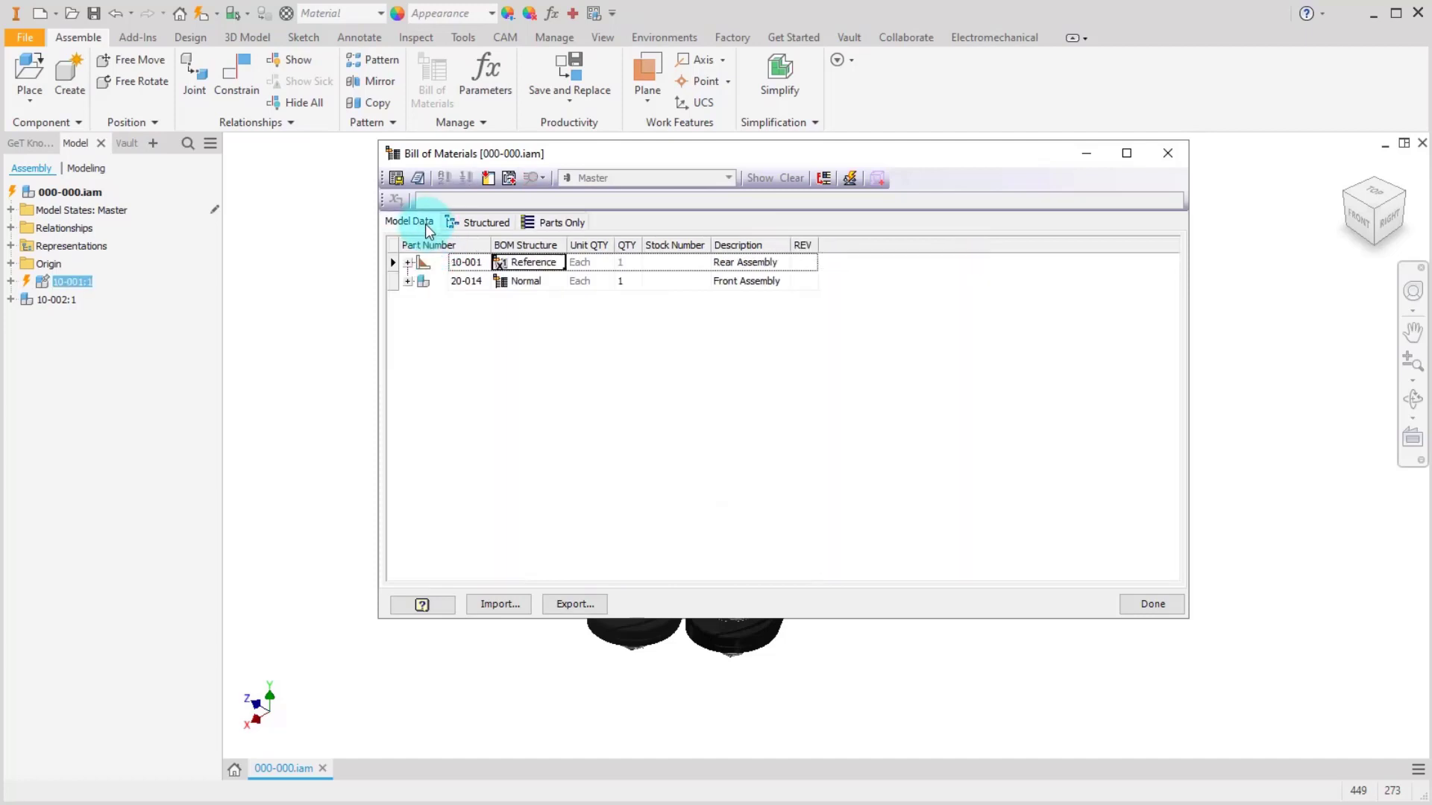
click(535, 264)
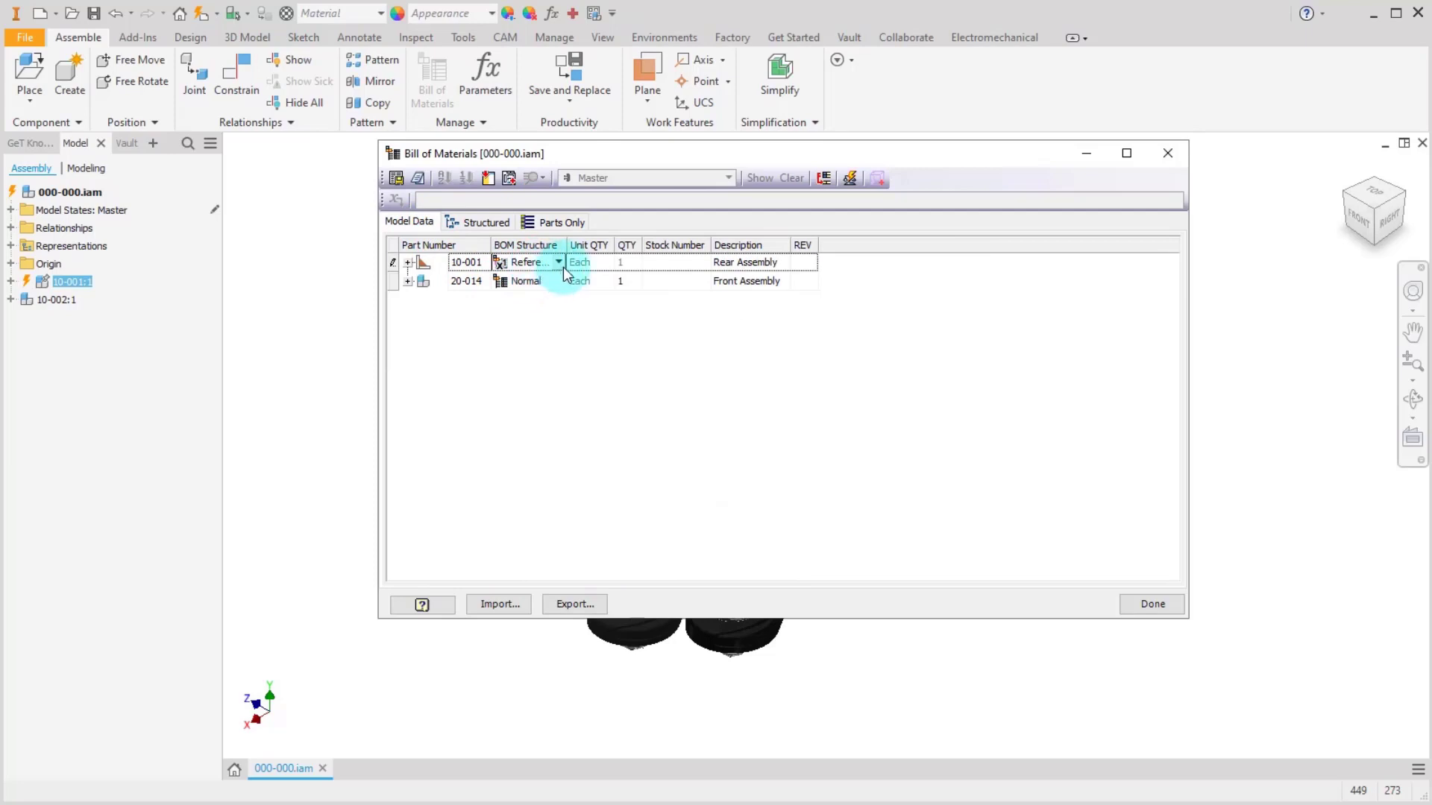
click(559, 264)
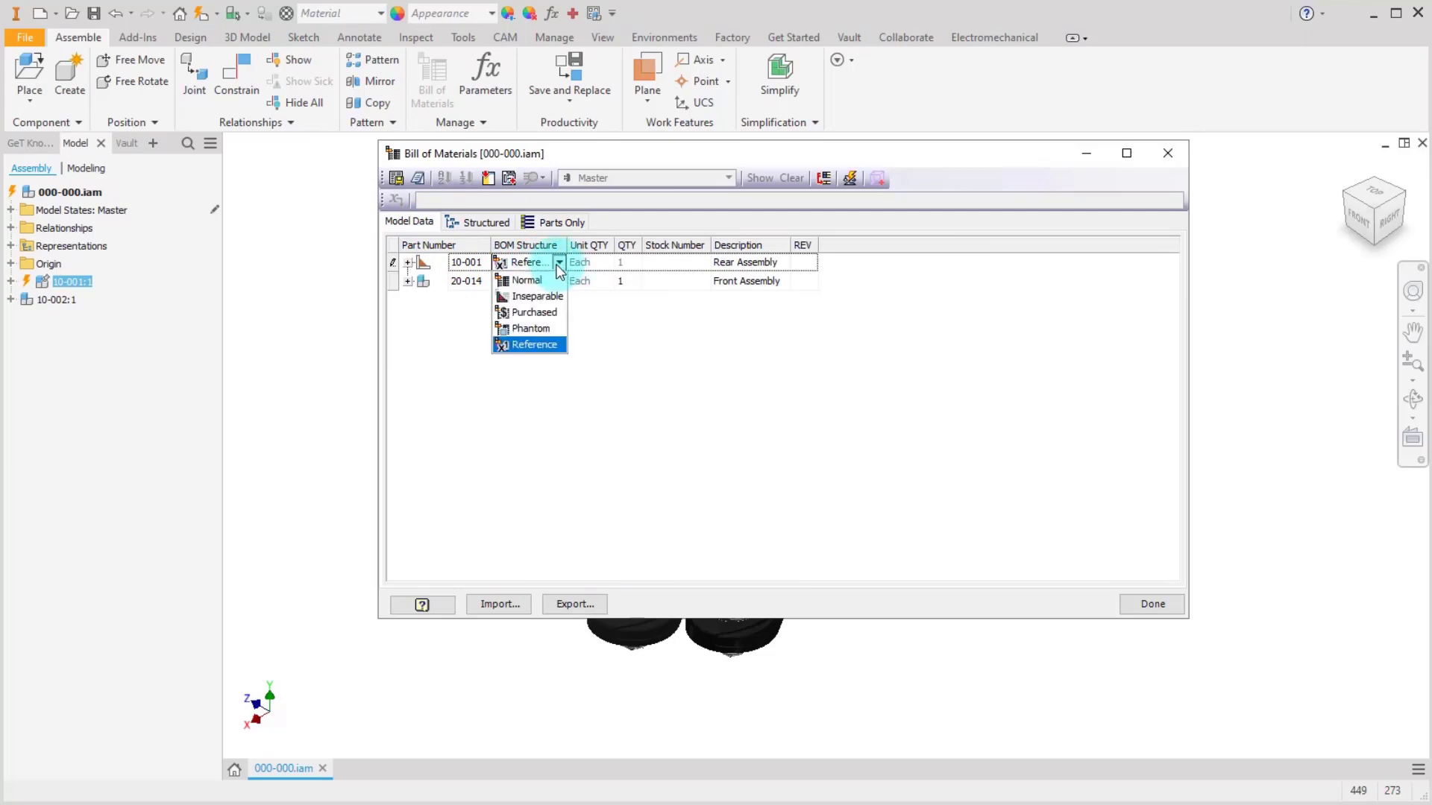
click(544, 313)
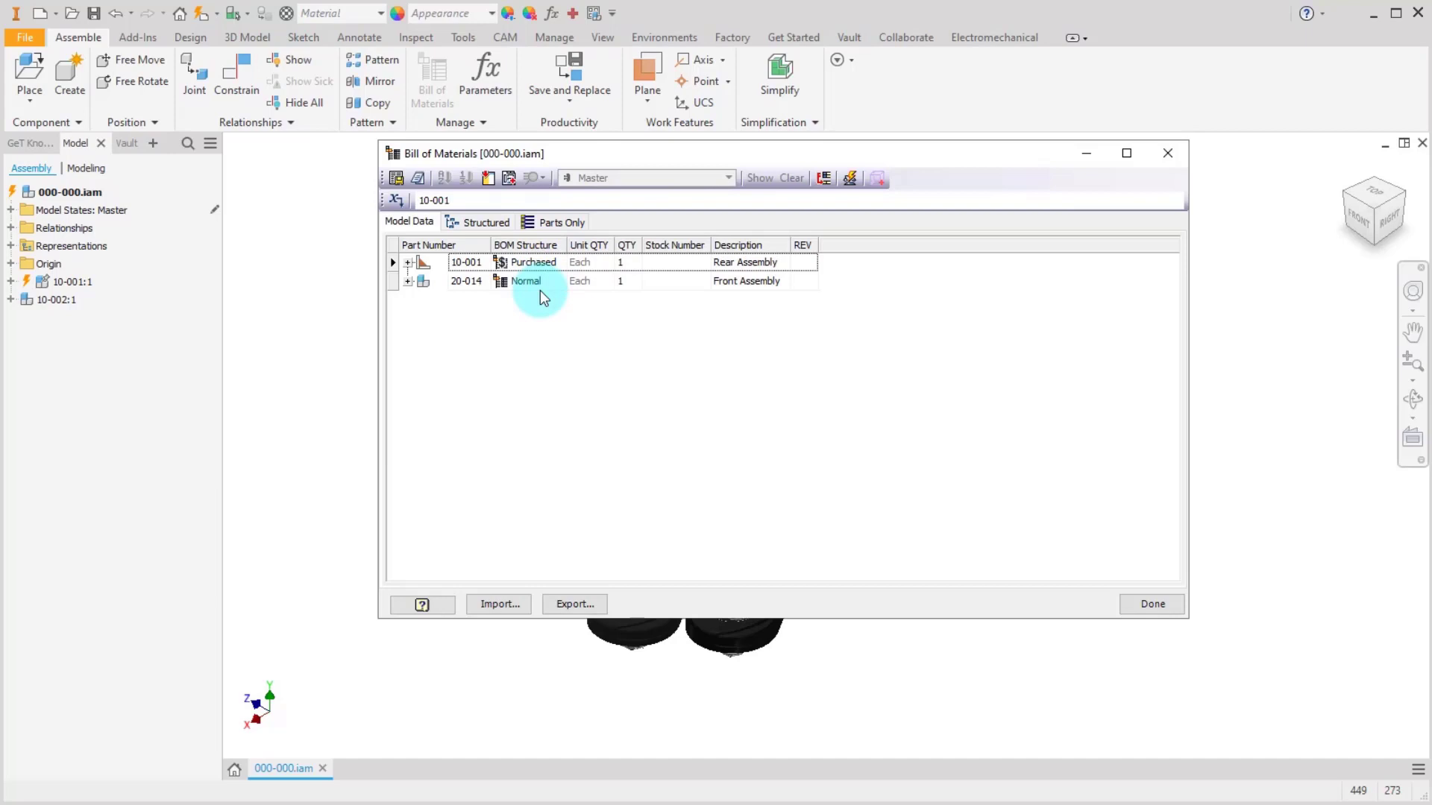
Step: Examine purchased rear assembly 10-001 in the Structured view, including its components, and find its row in the Parts Only view
click(500, 225)
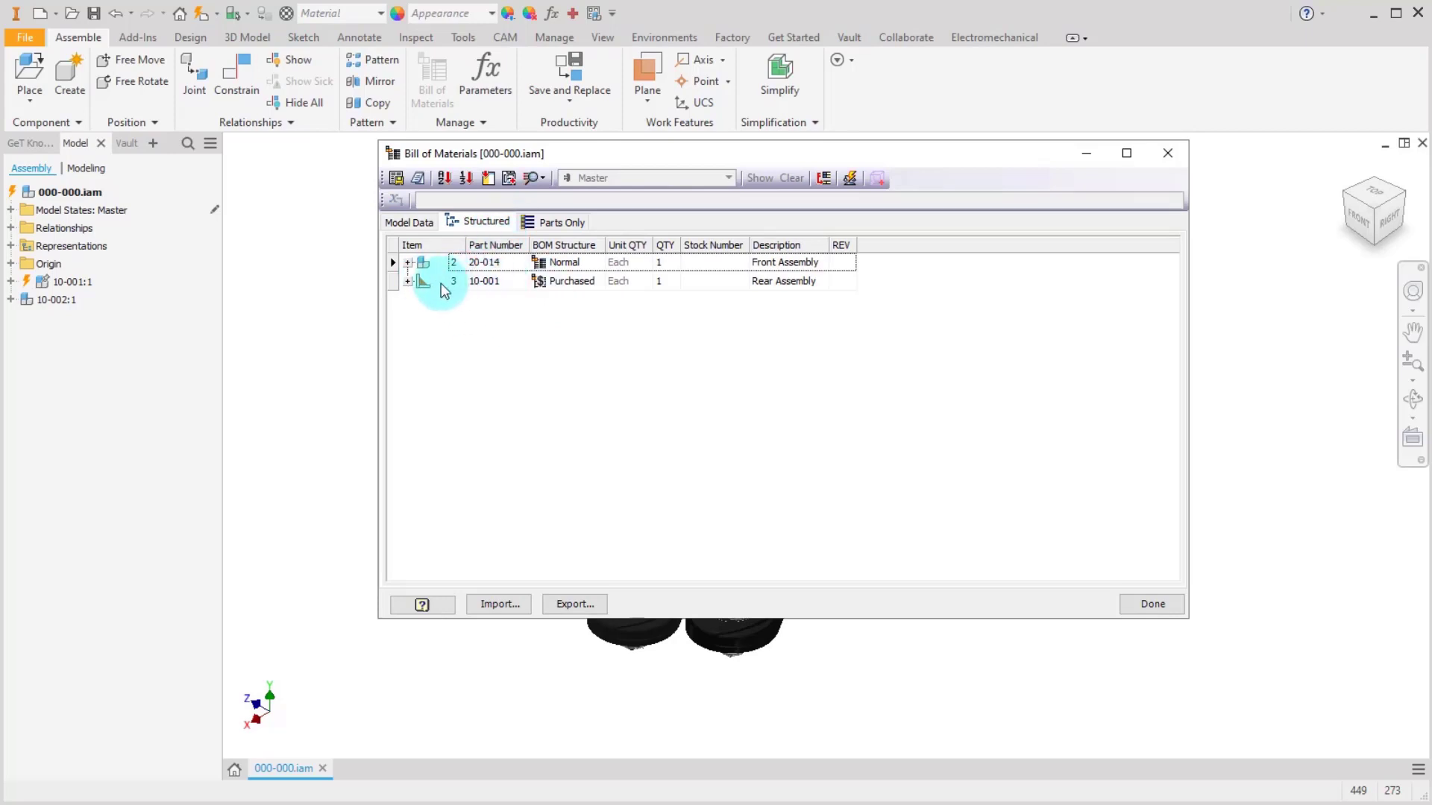
click(408, 281)
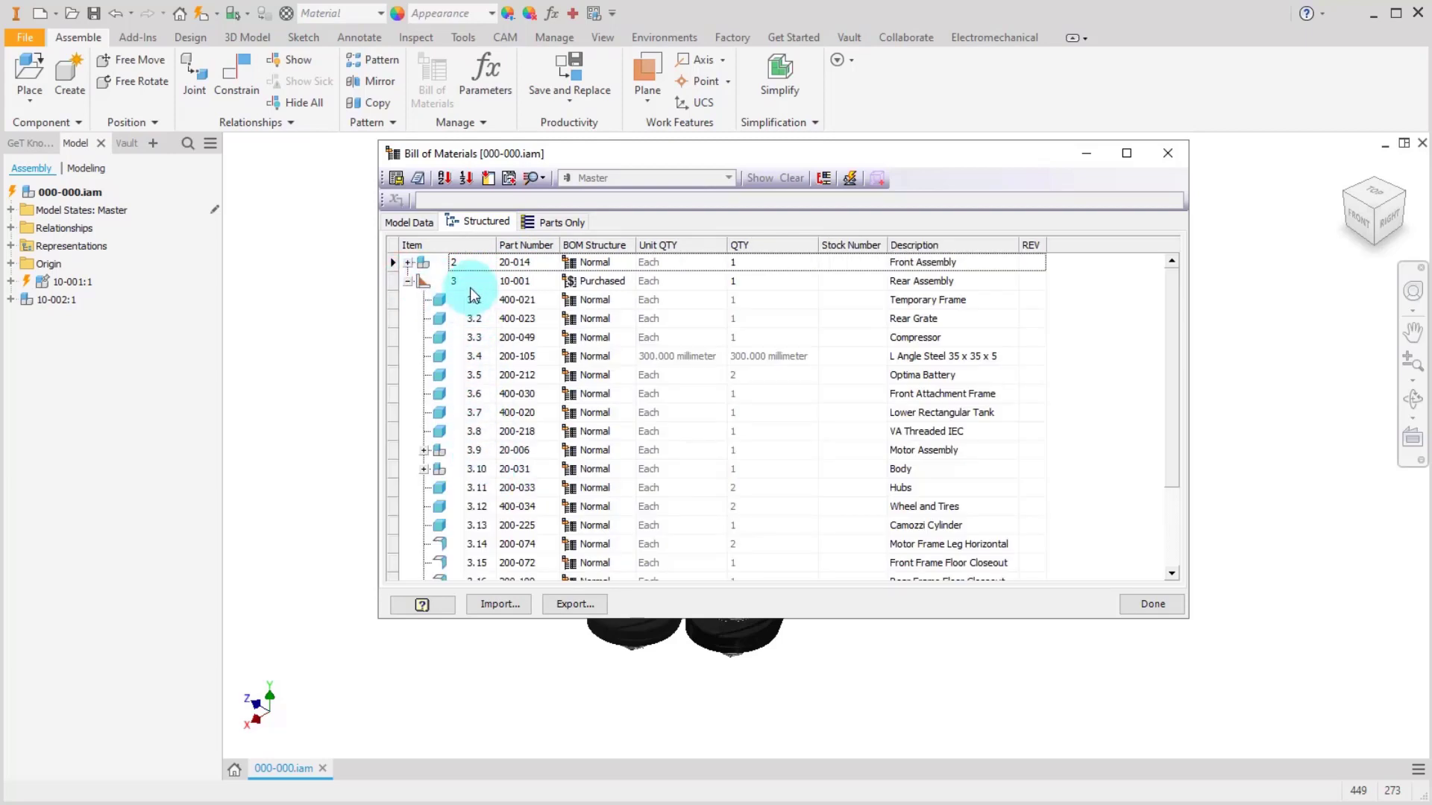
click(408, 282)
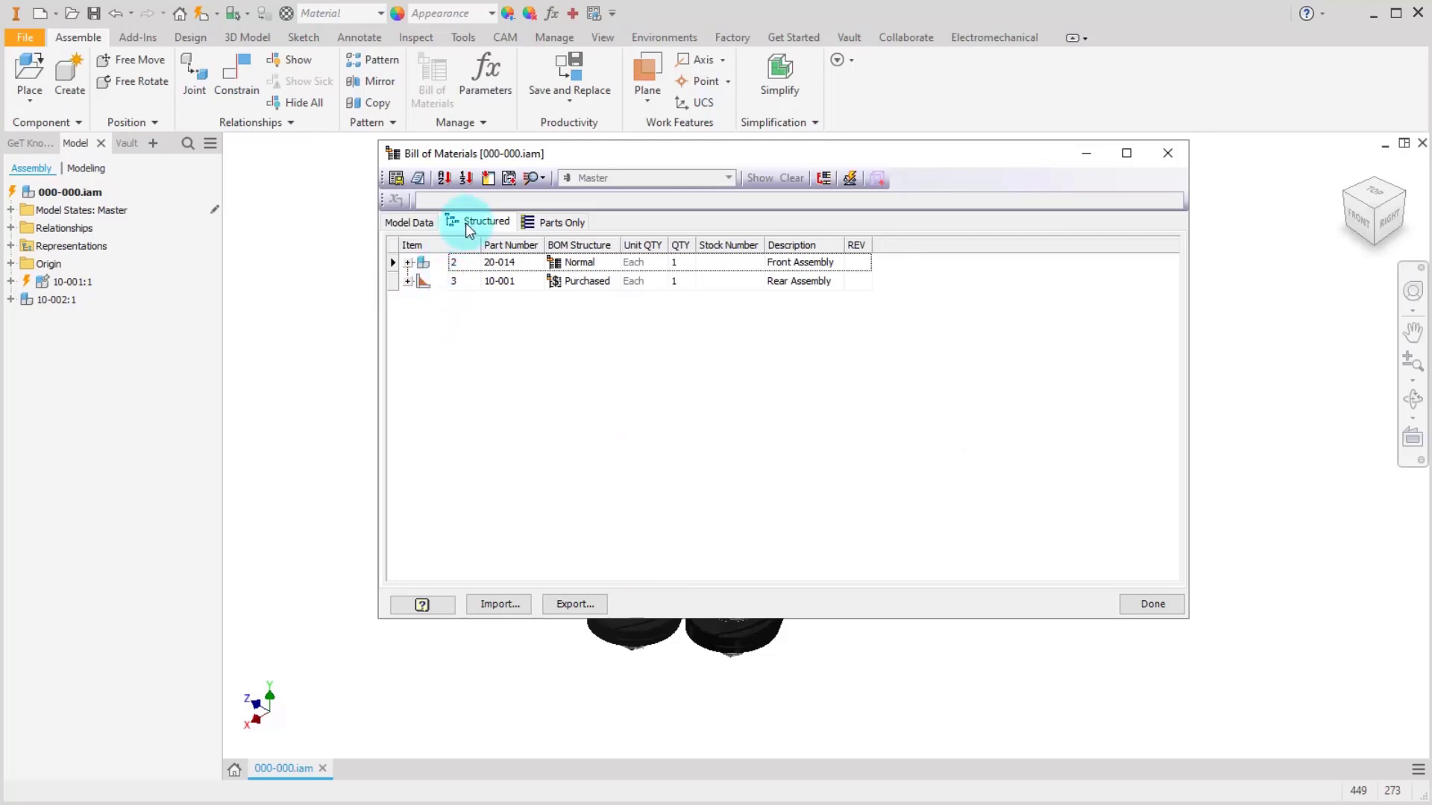
click(561, 222)
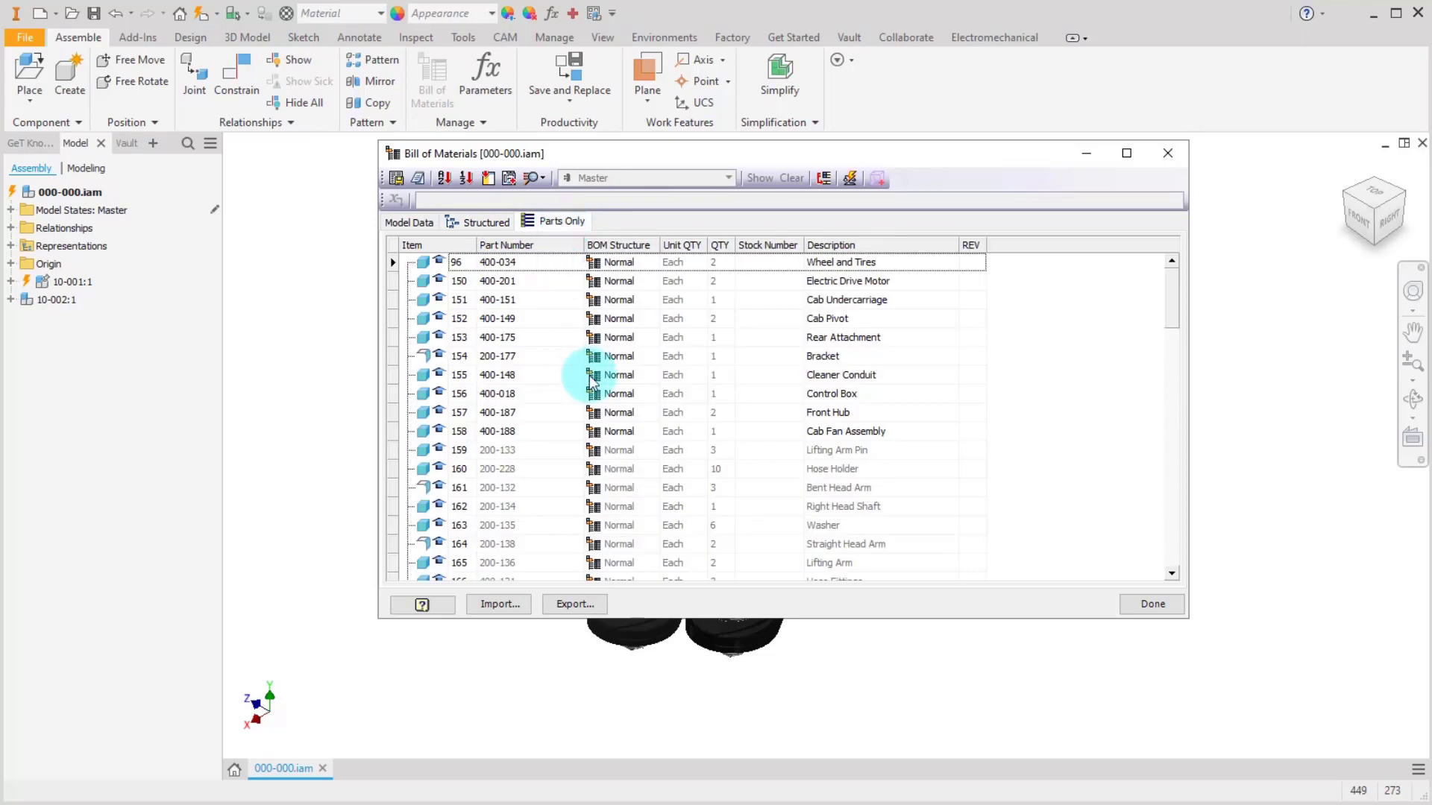
scroll(591, 380, down, 15)
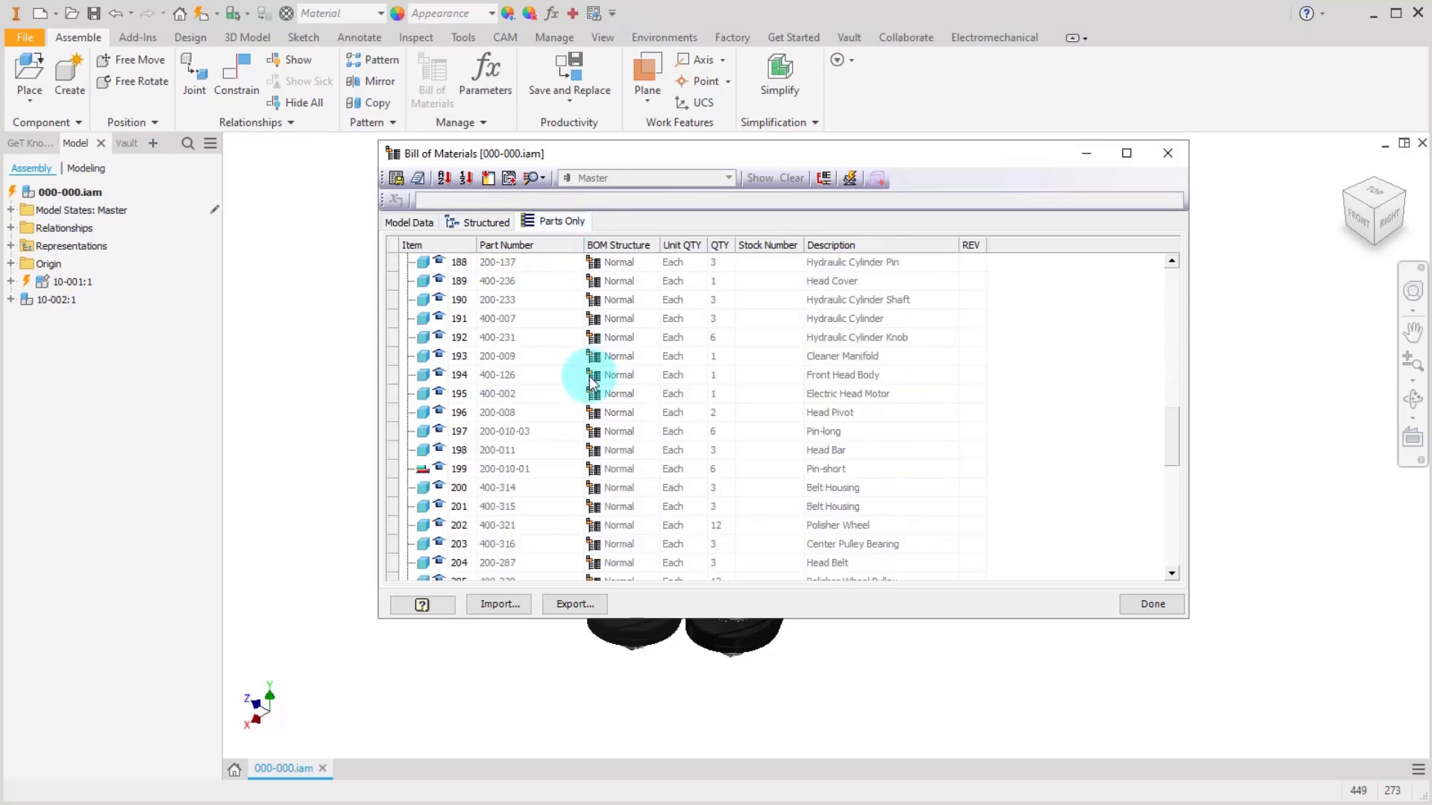
scroll(591, 383, down, 7)
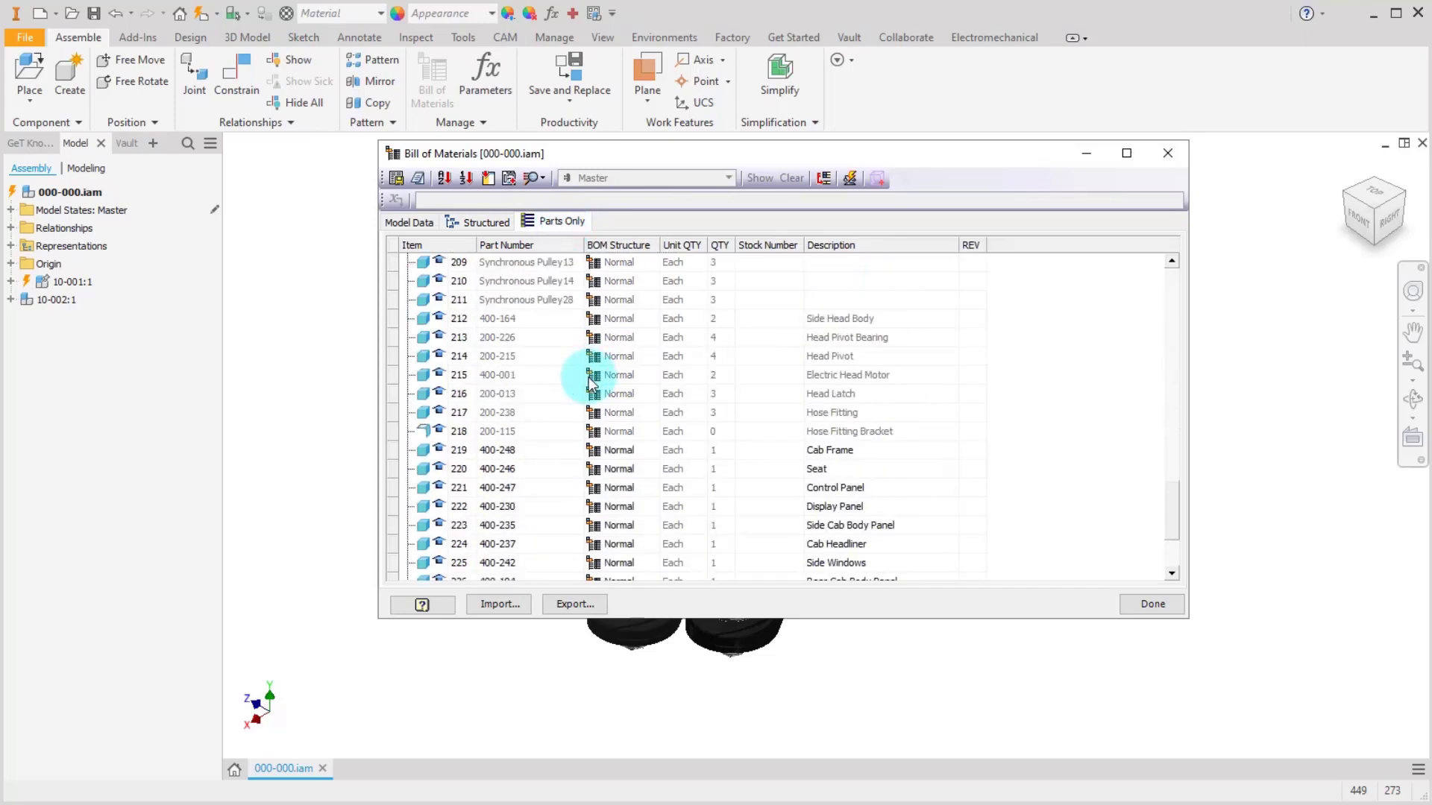
click(450, 565)
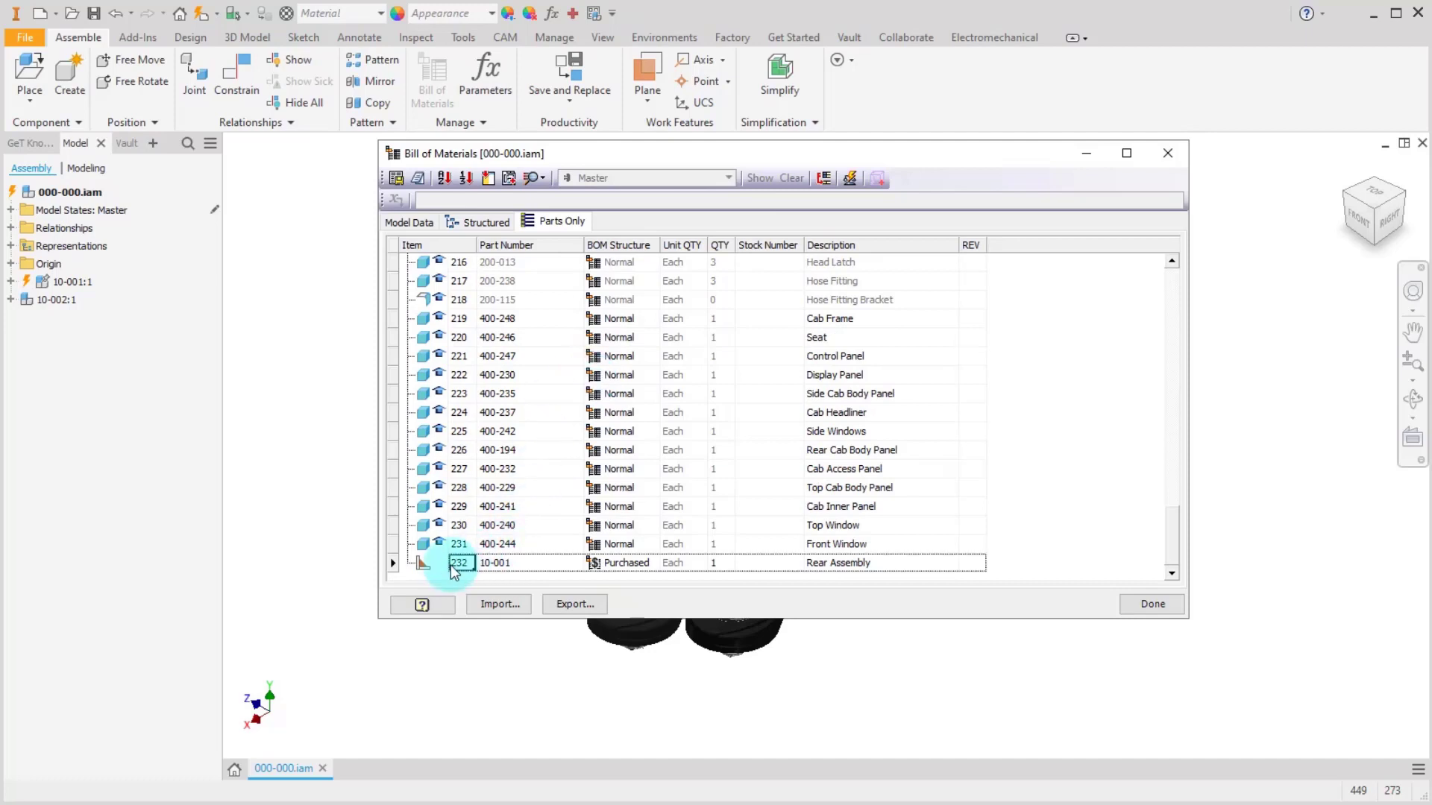
click(392, 565)
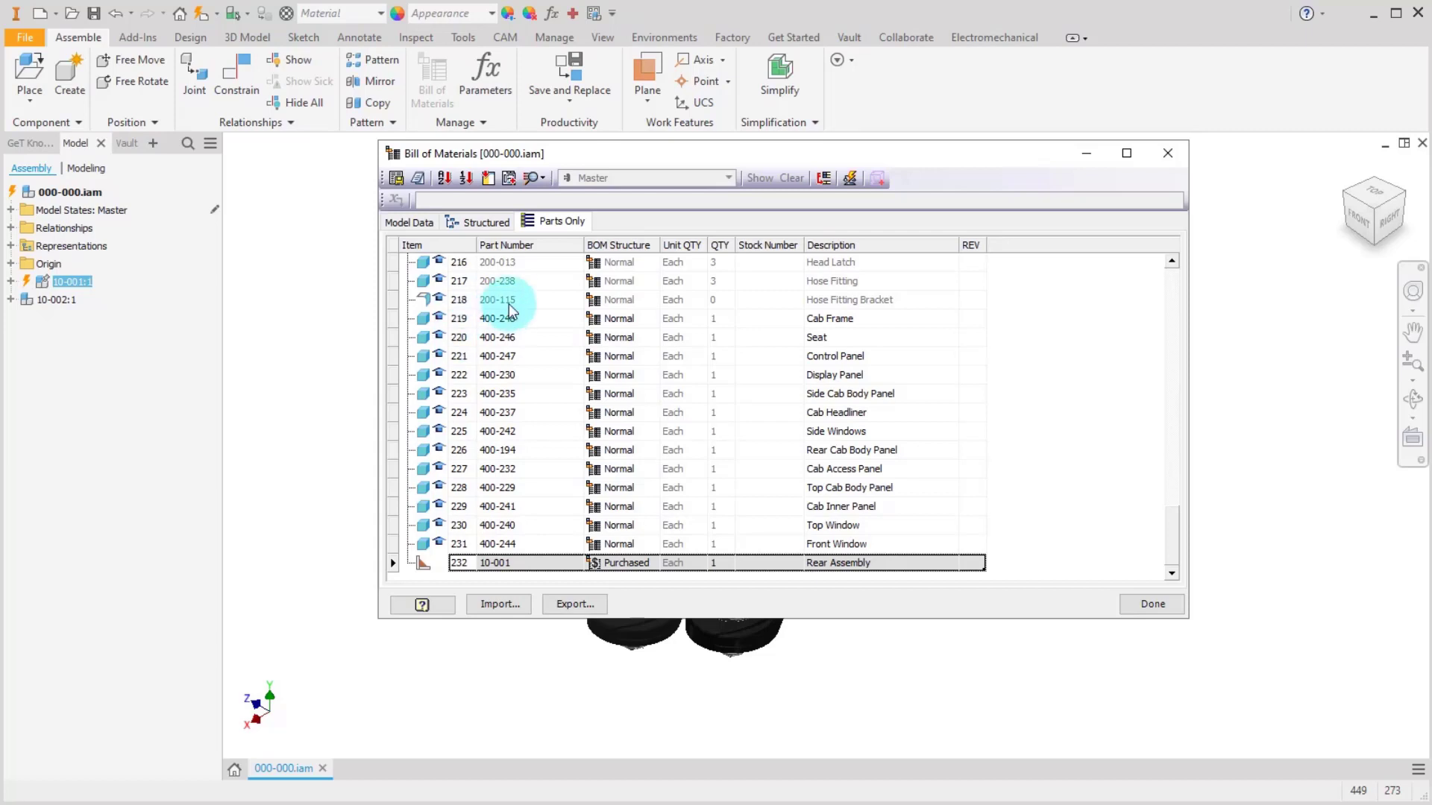
Step: Set the BOM structure of front assembly 20-014 to Phantom in the model data
click(422, 227)
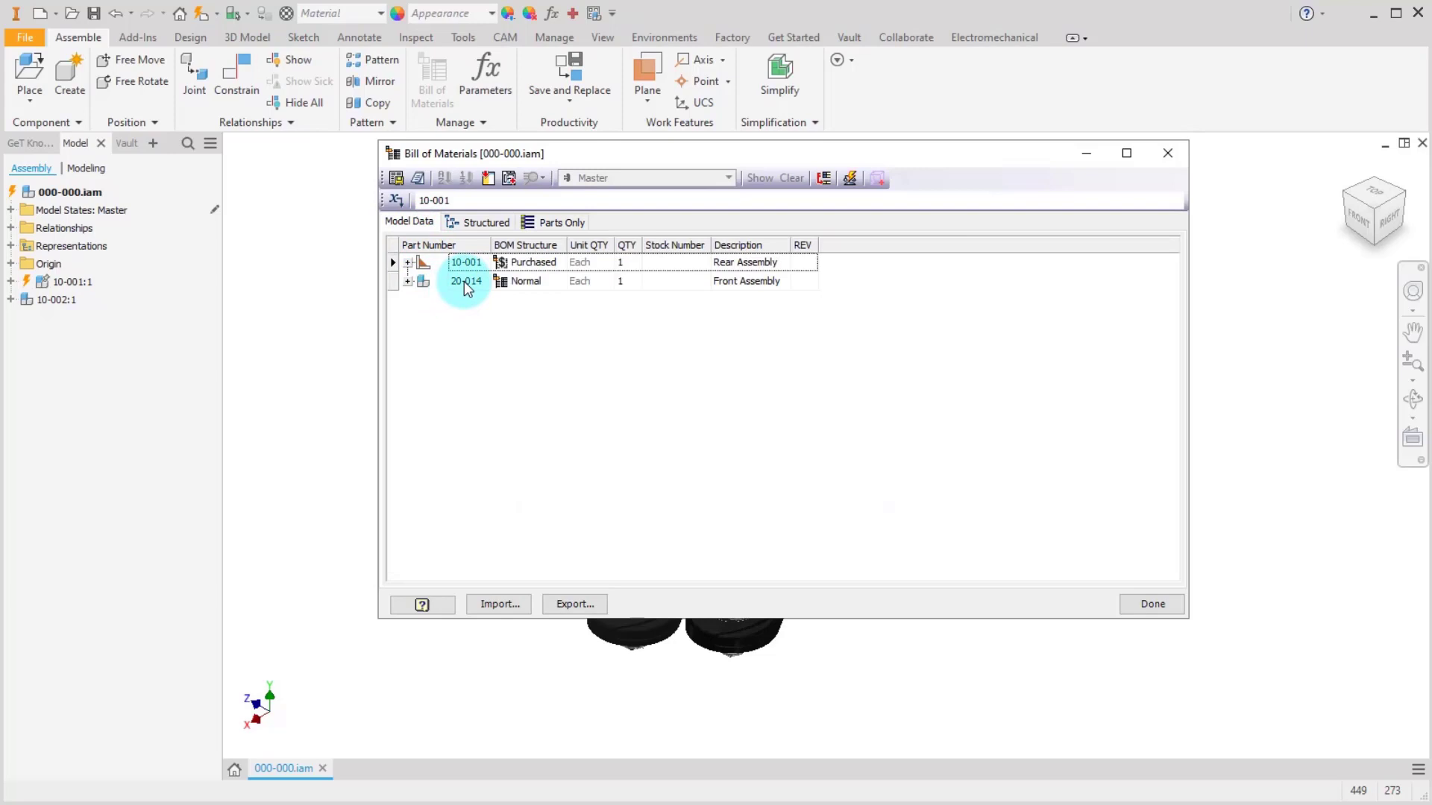
click(527, 282)
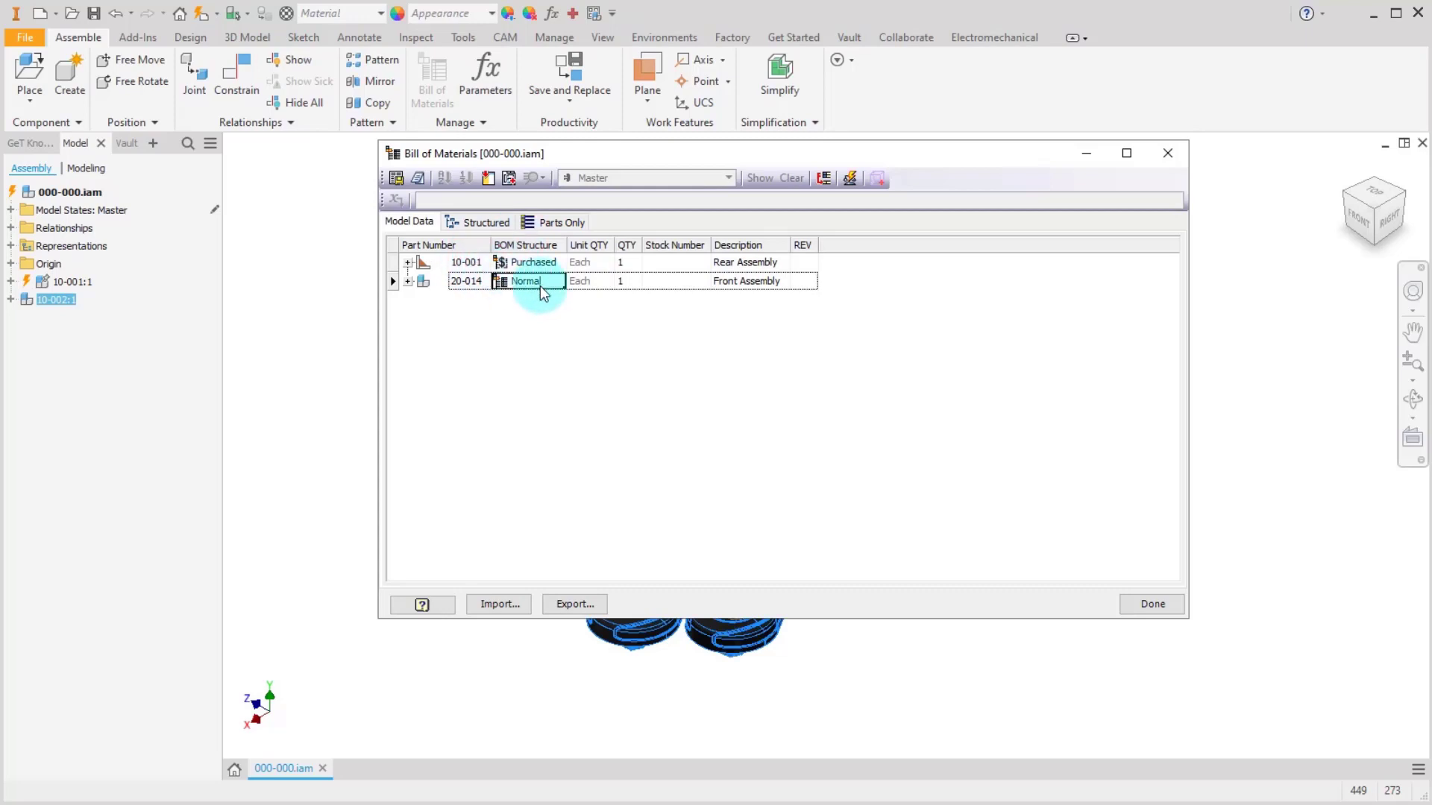
click(541, 285)
click(557, 280)
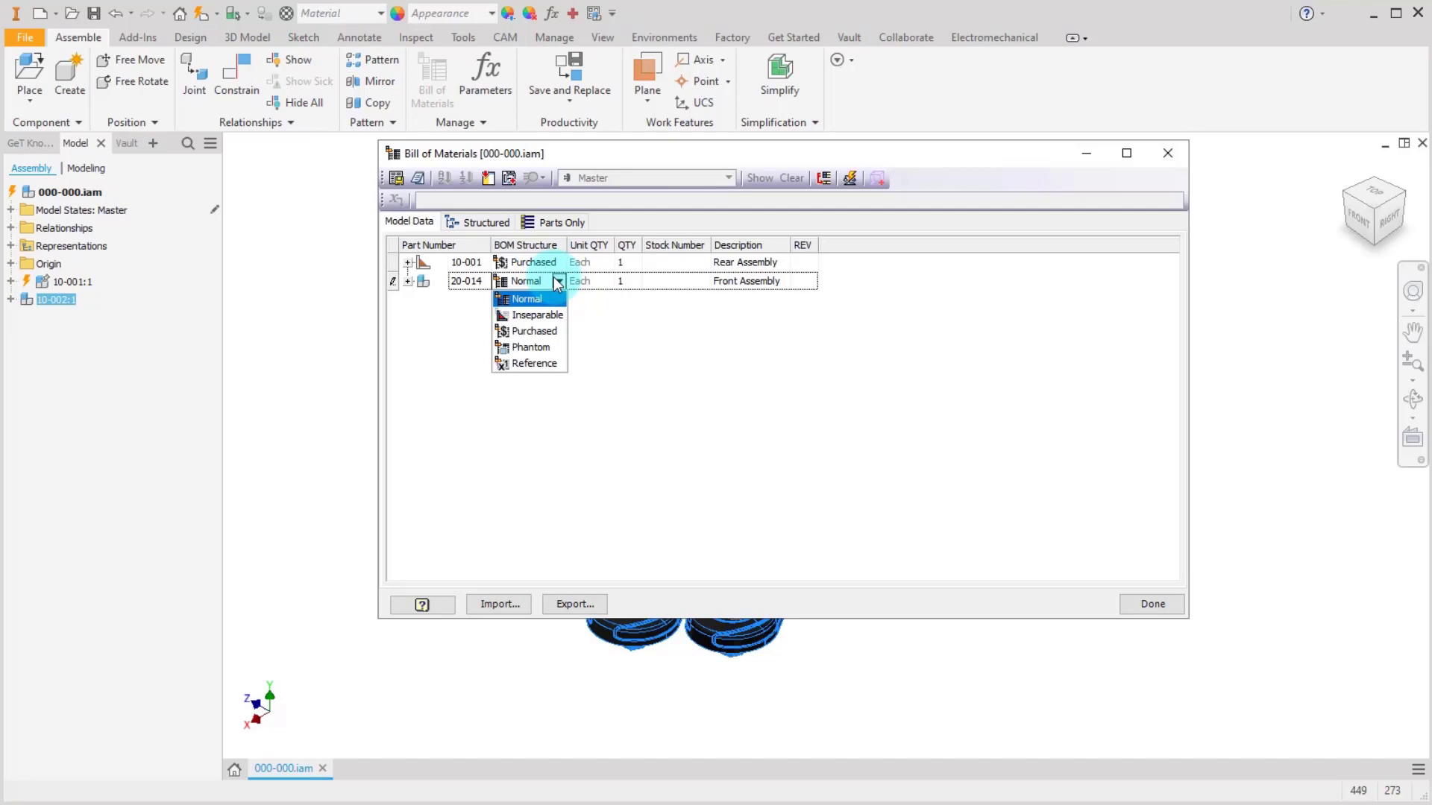
click(544, 345)
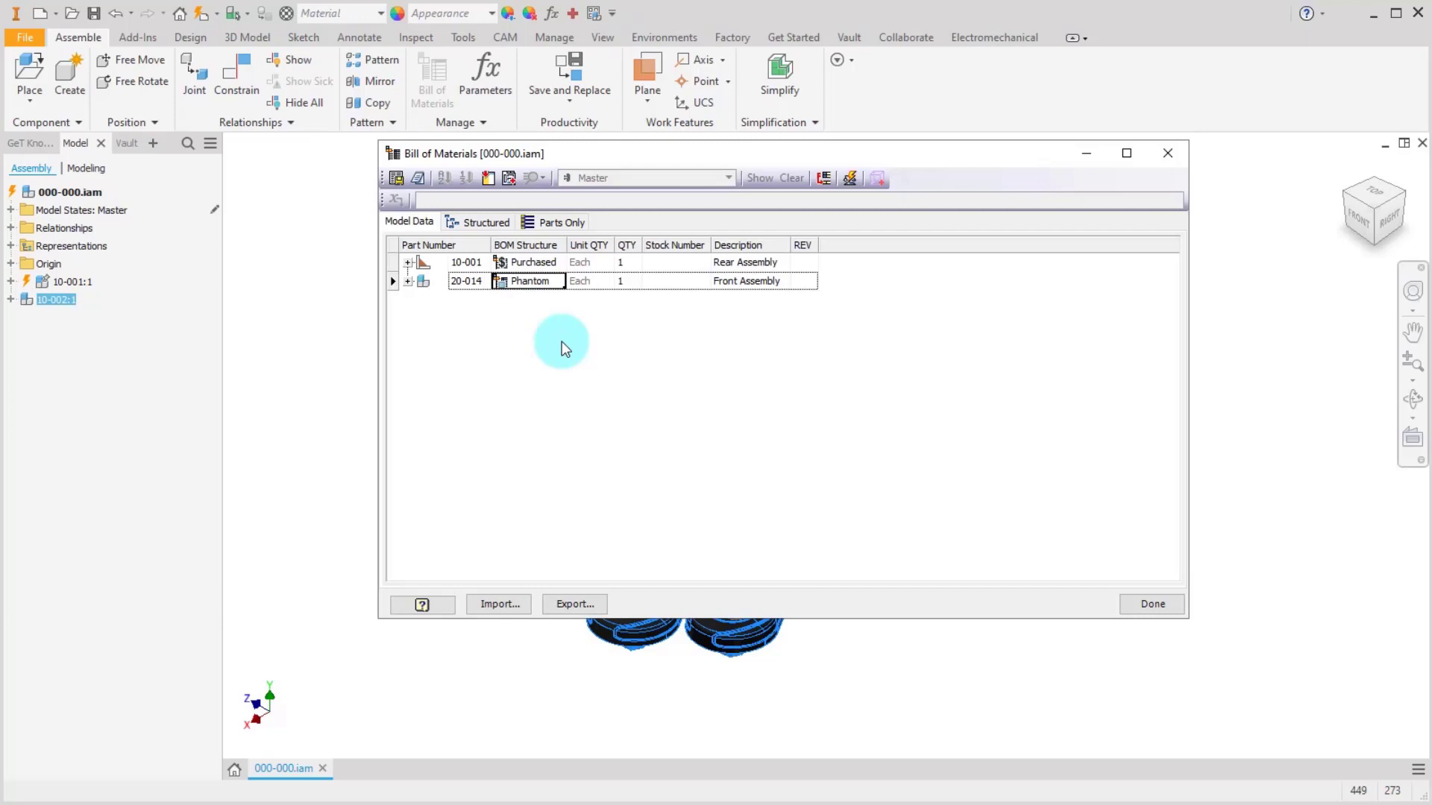
Step: Compare the Structured view with the components under 10-002:1 in the model tree, and check the Parts Only list for the Phantom setting's effect
click(474, 225)
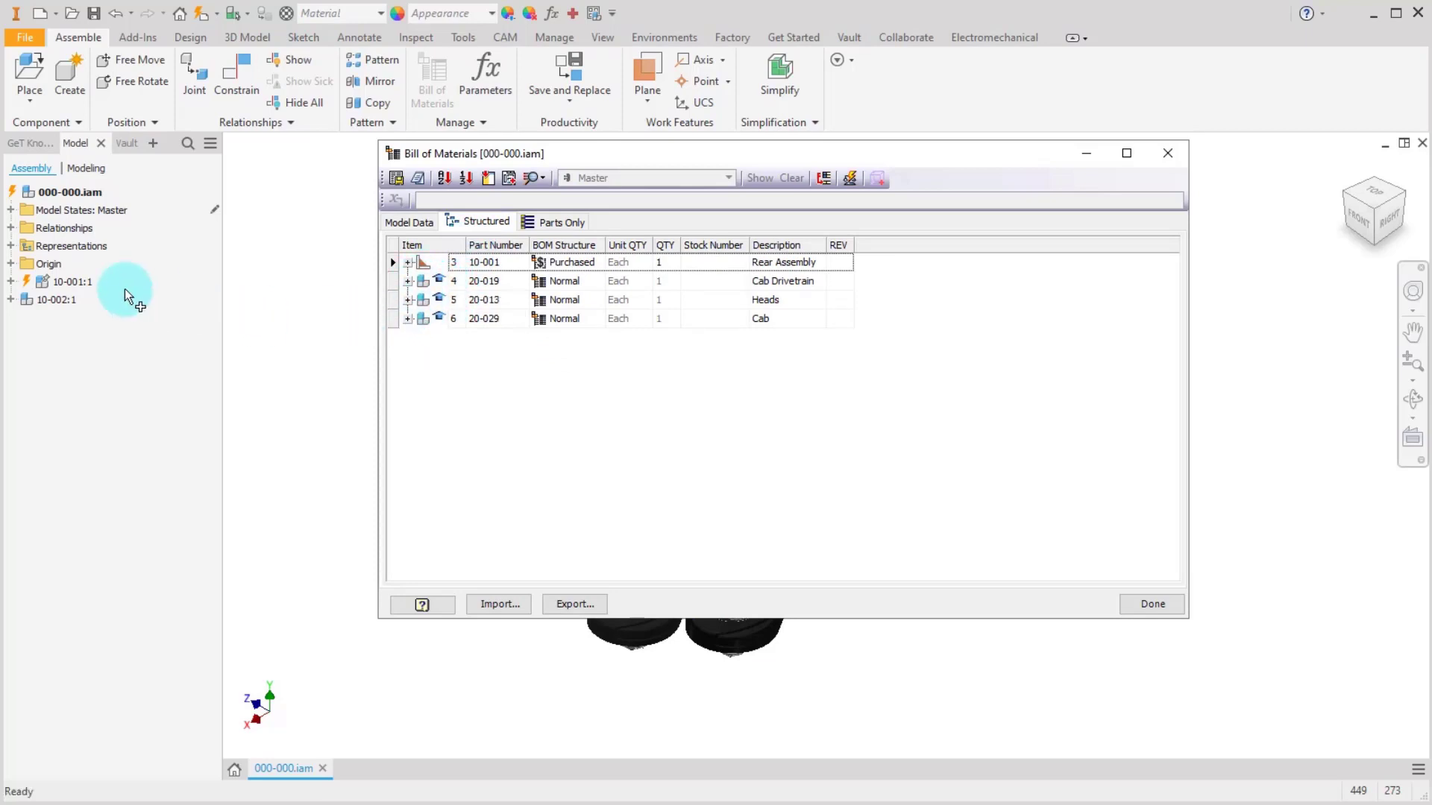
click(11, 299)
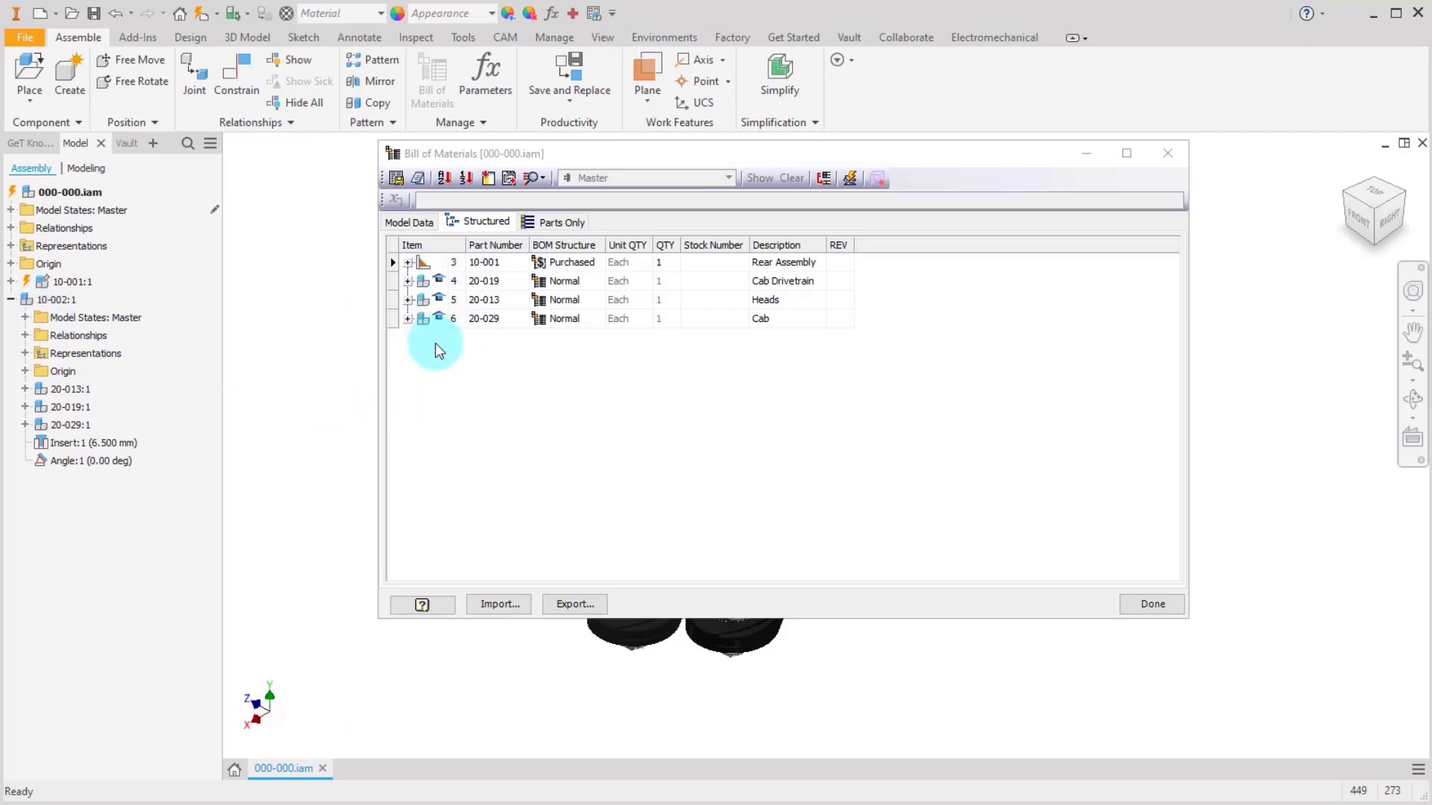
click(542, 221)
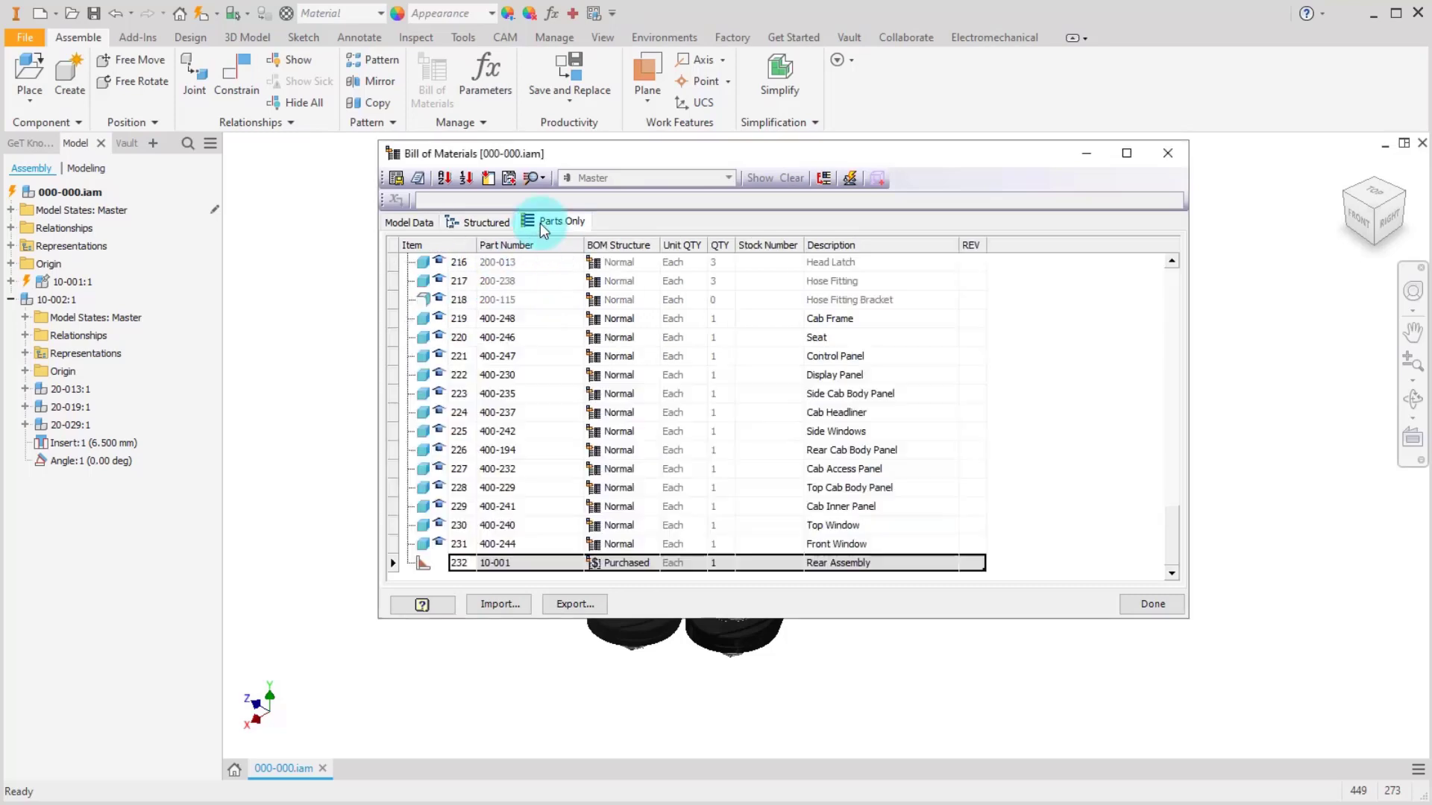
scroll(599, 389, up, 4)
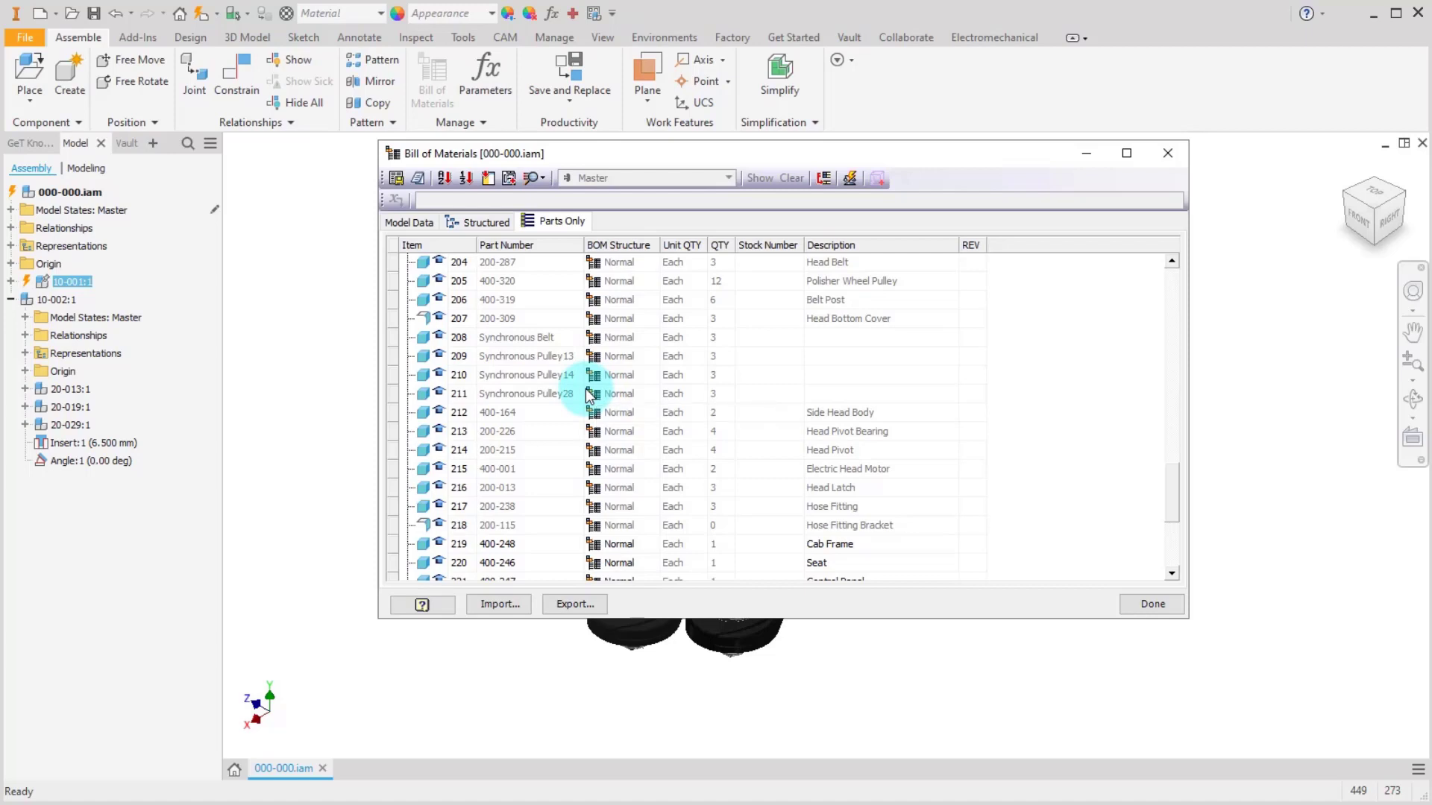
Step: Change the BOM structure of rear assembly 10-001 to Inseparable in the model data
click(422, 224)
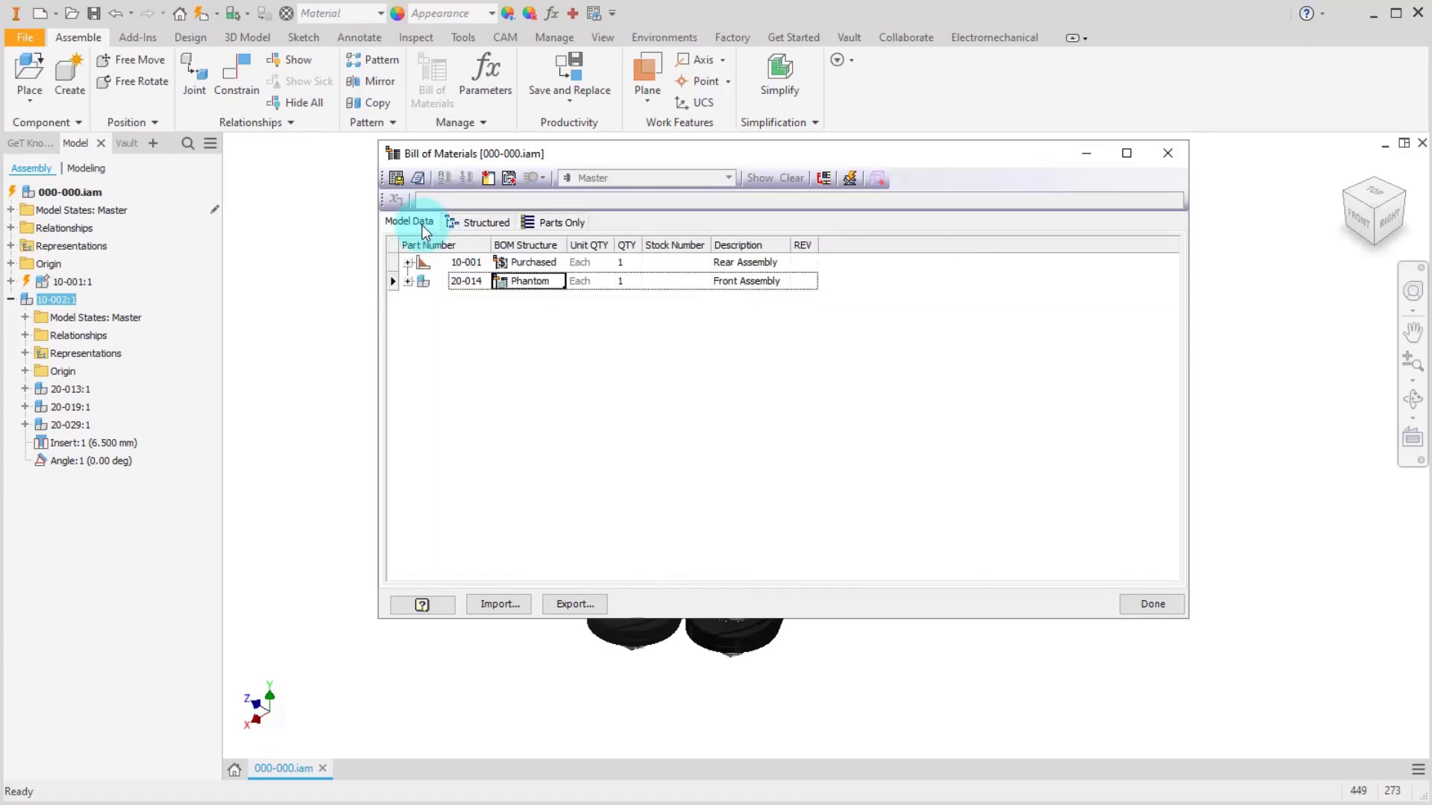
click(532, 267)
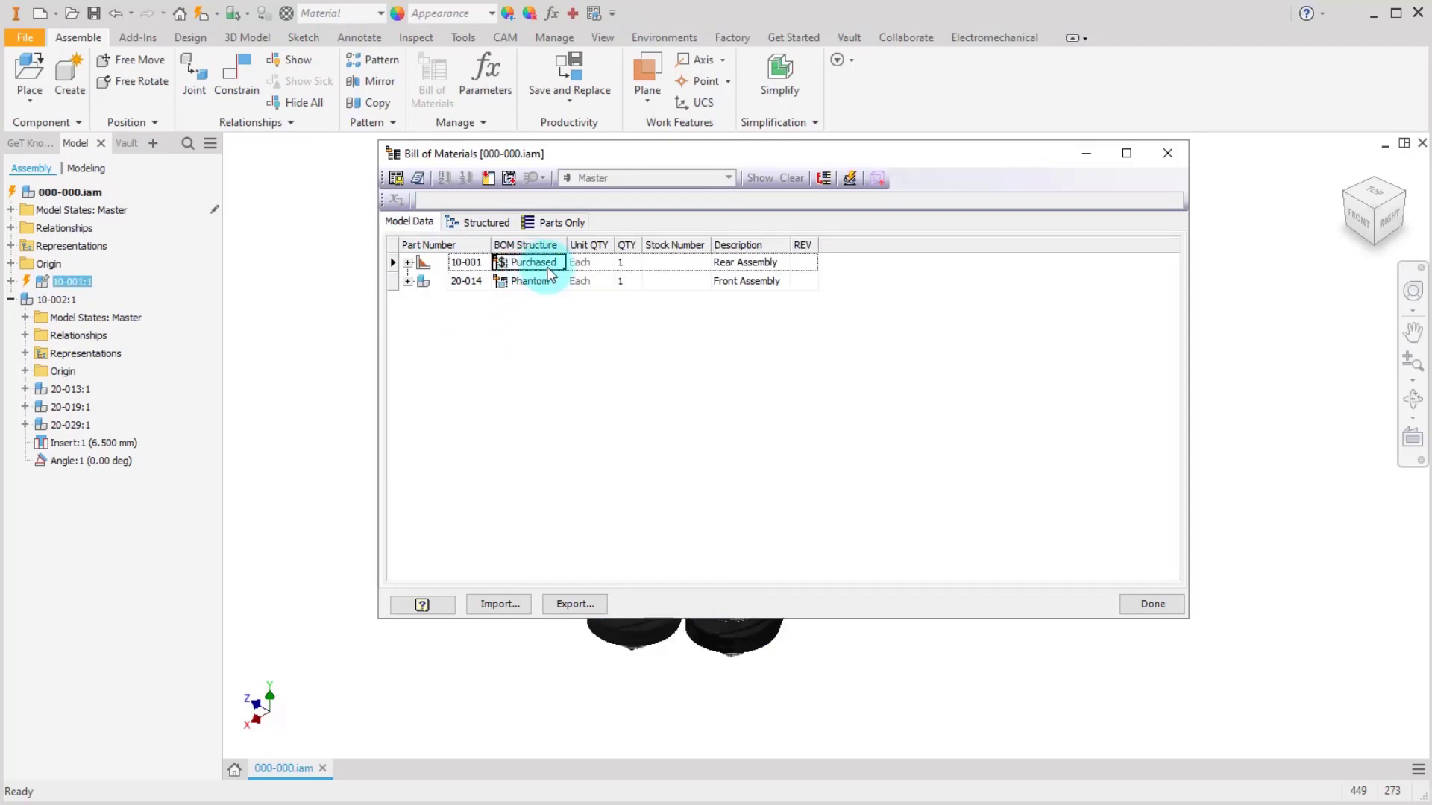
click(549, 269)
click(558, 263)
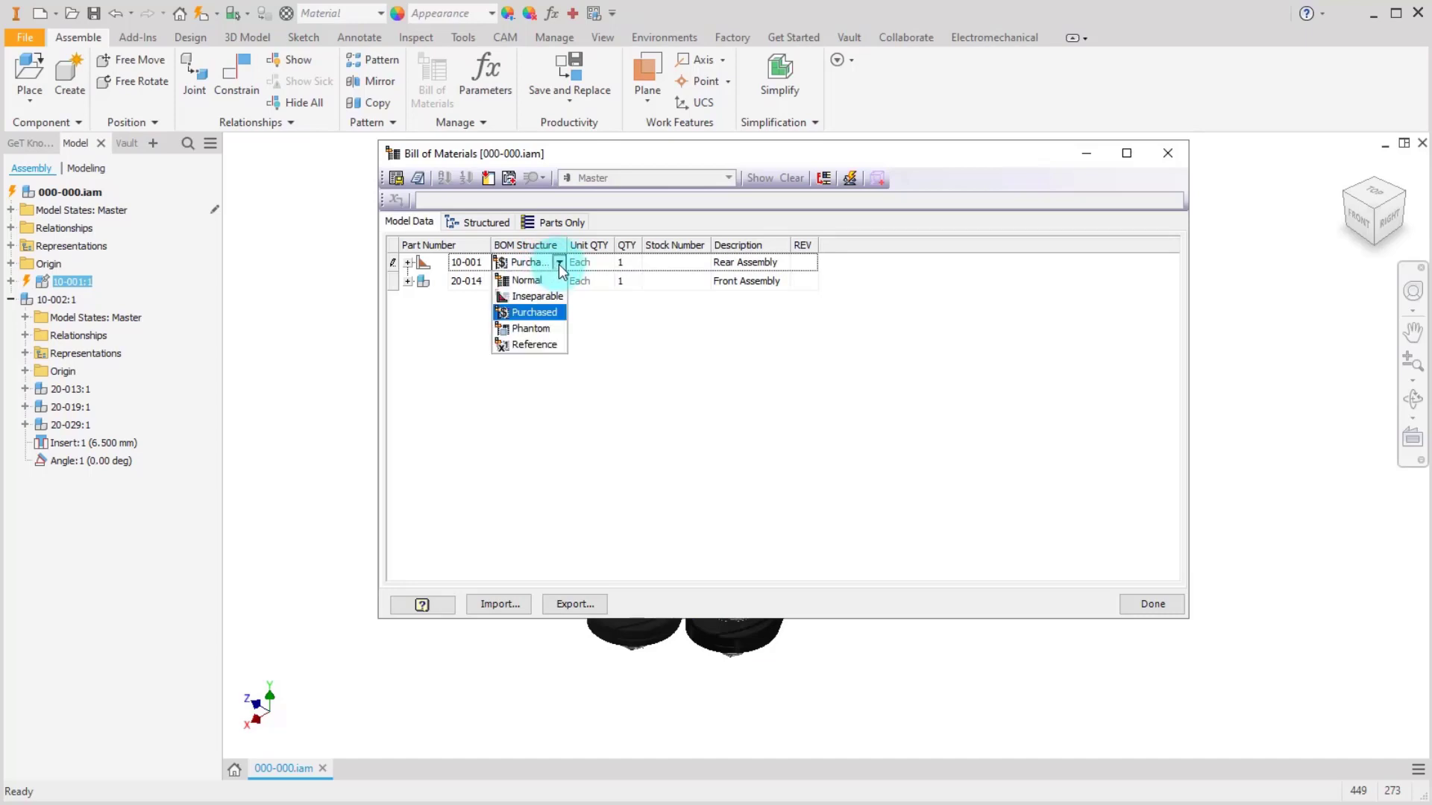
click(549, 295)
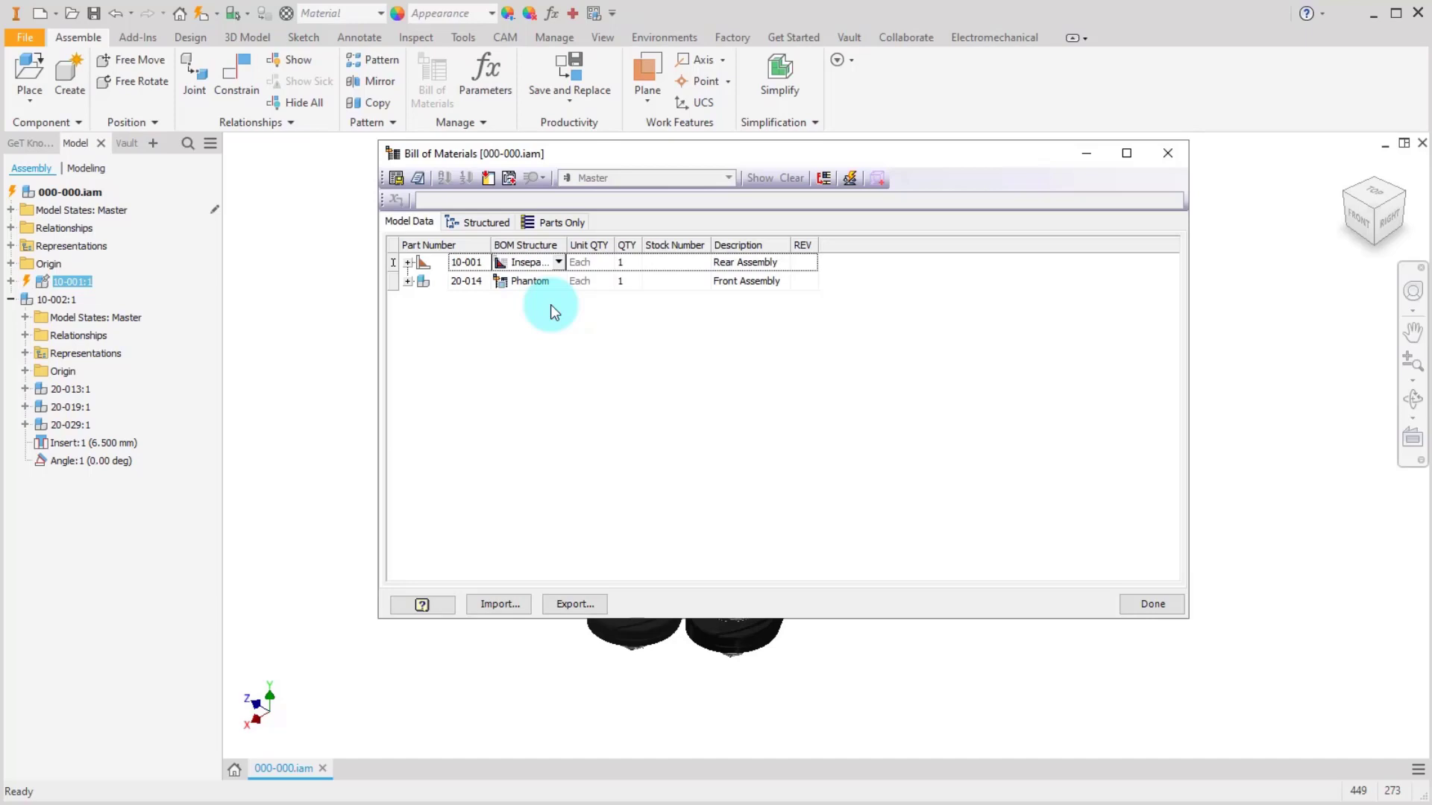
click(601, 263)
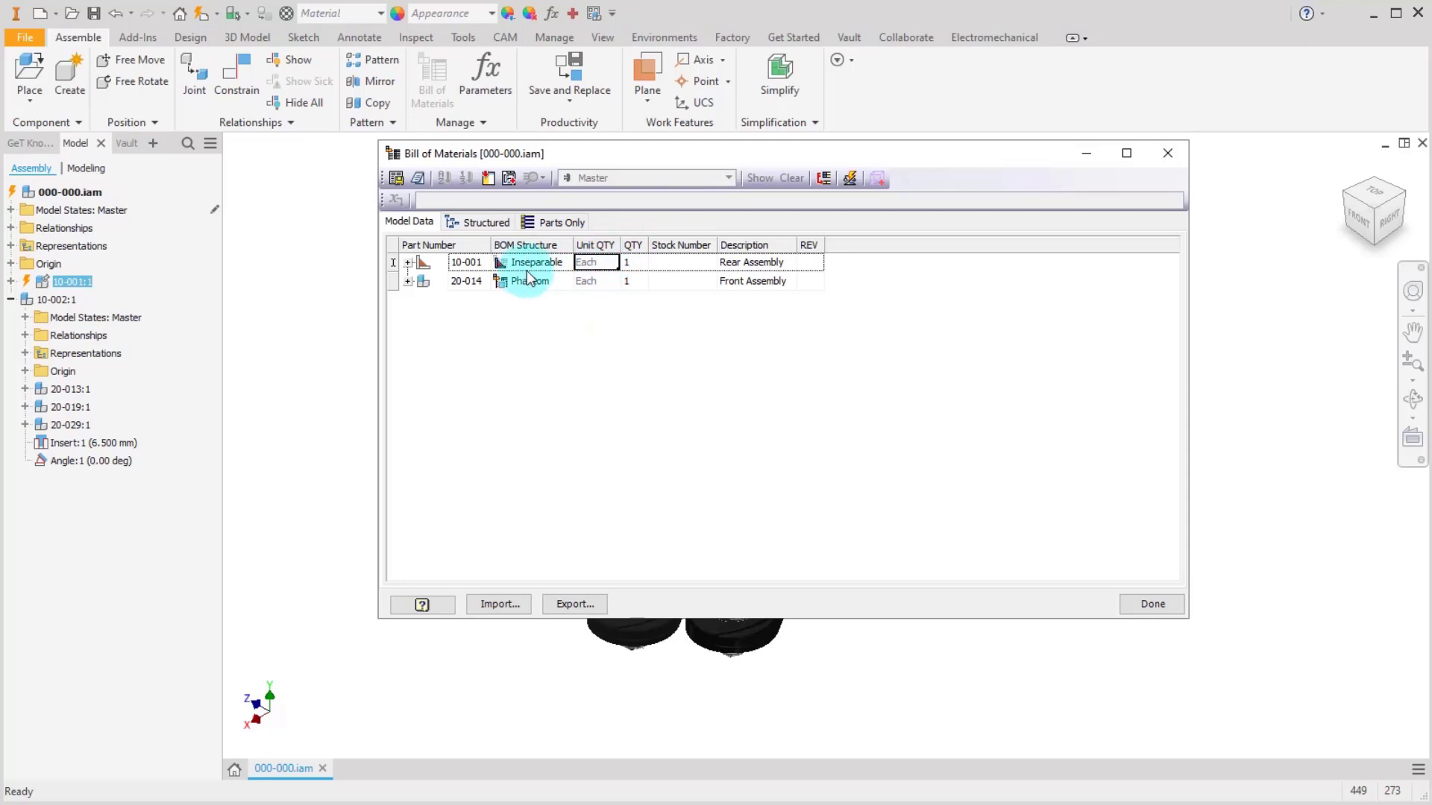
Step: Examine how inseparable rear assembly 10-001 and its components are listed in the Structured and Parts Only views
click(482, 224)
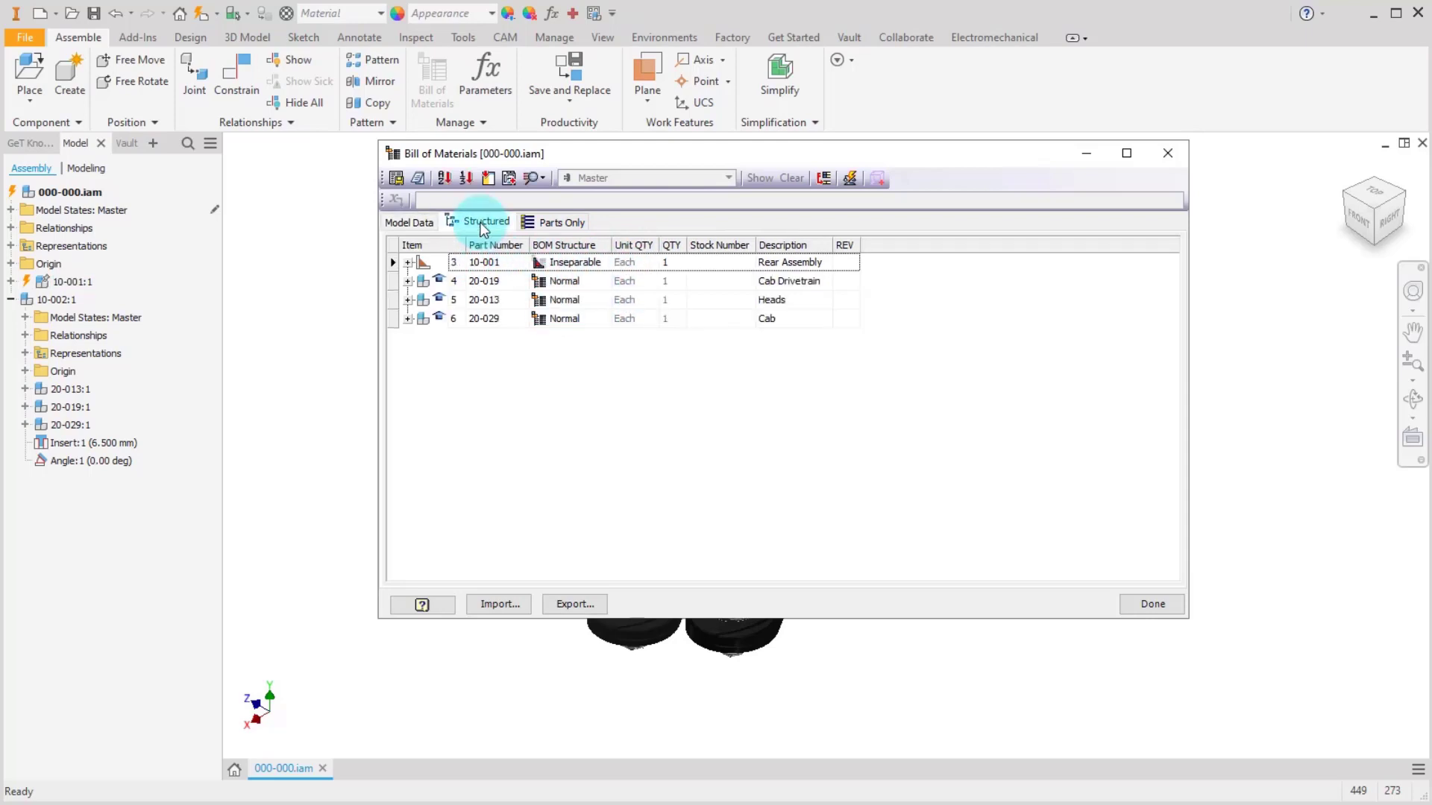
click(408, 262)
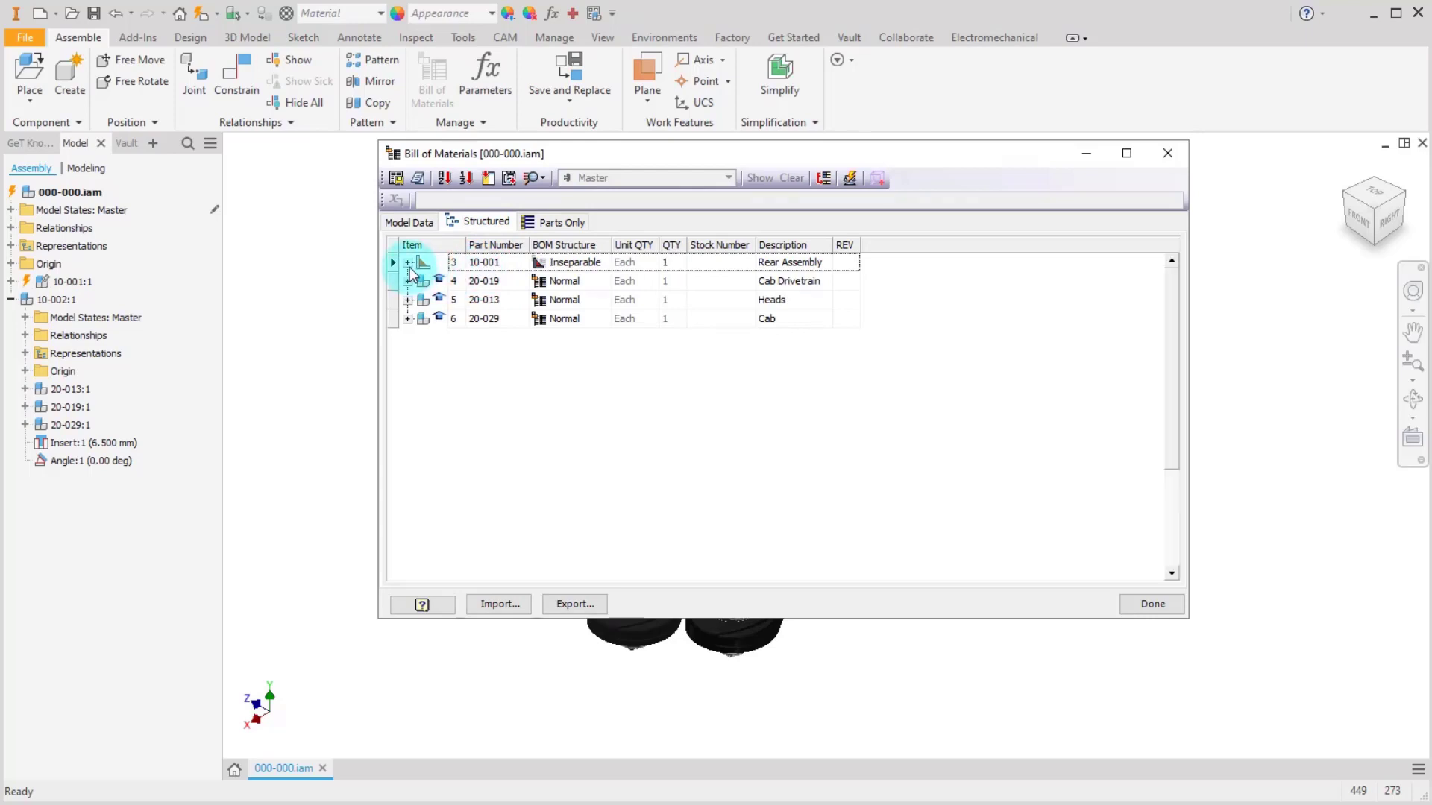
scroll(594, 451, down, 3)
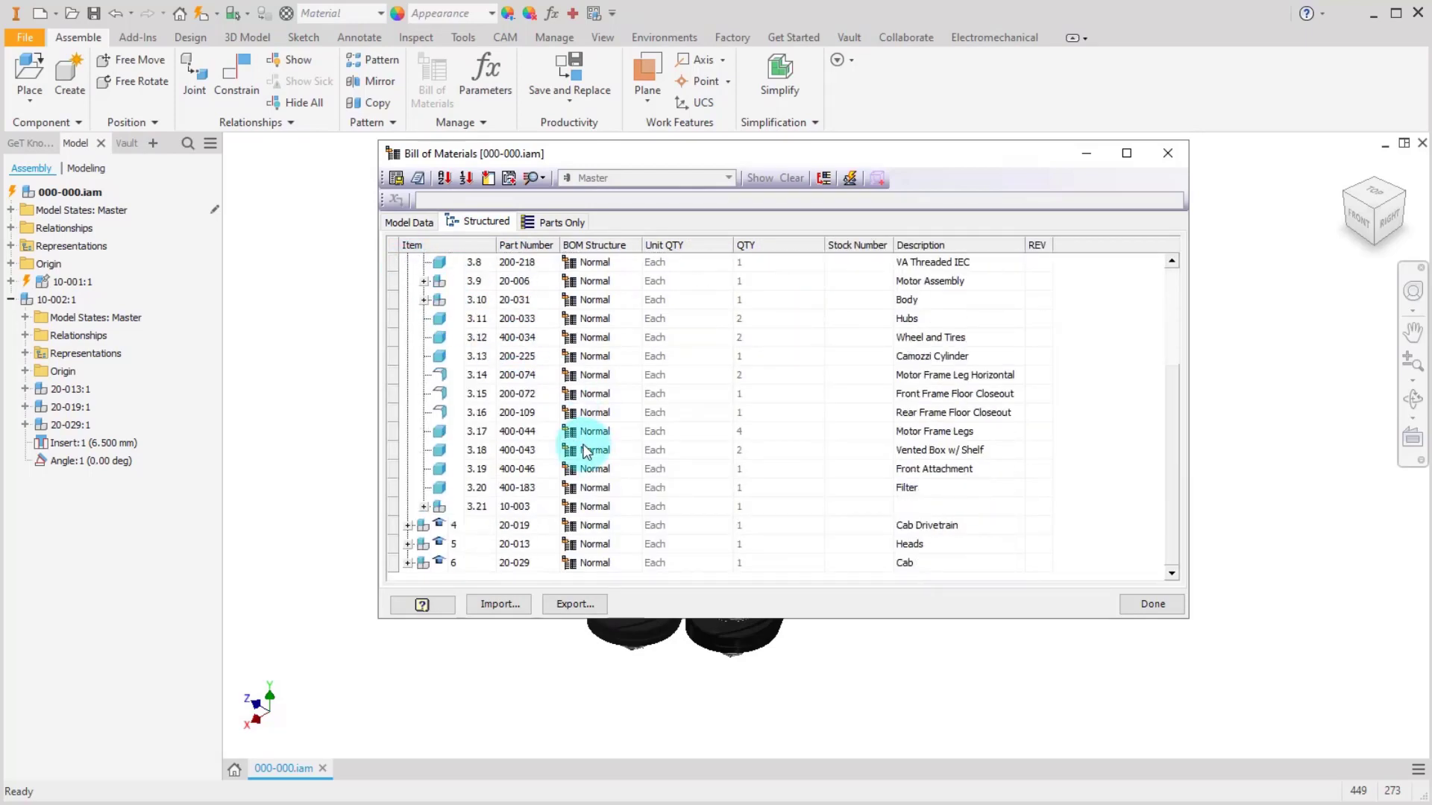
scroll(594, 451, up, 3)
click(408, 262)
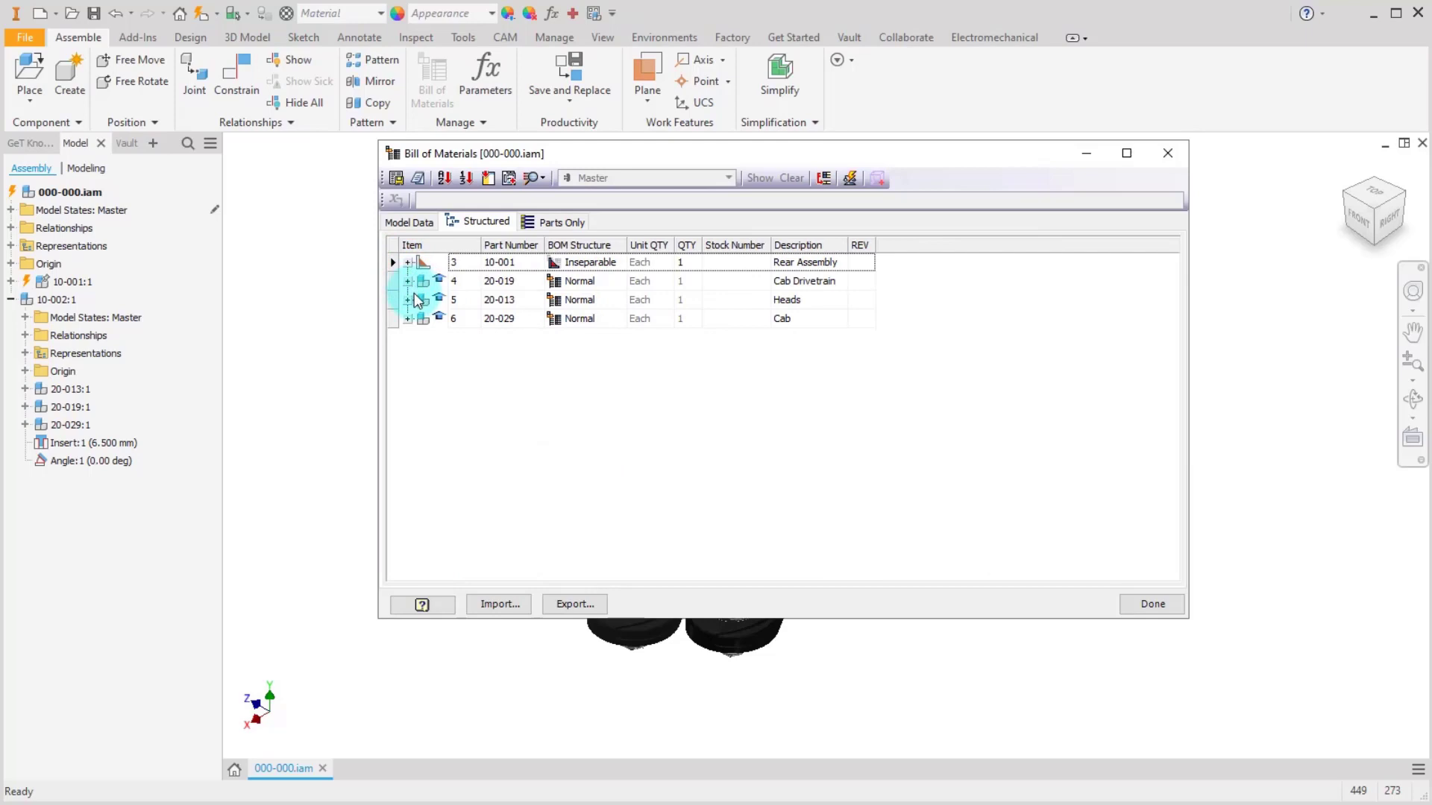
click(563, 222)
scroll(558, 437, down, 4)
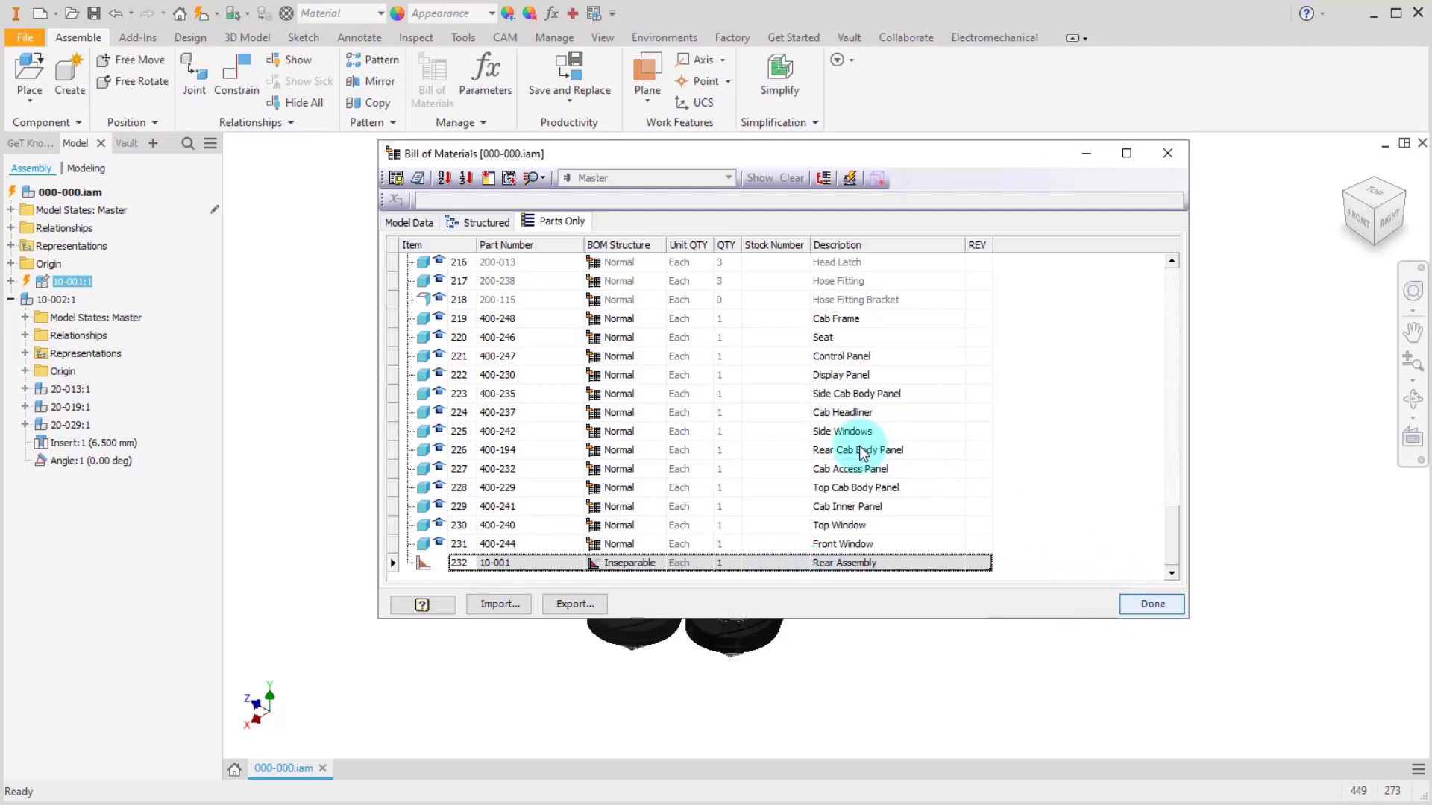
Step: Set the BOM structure of the Filter part 400-183 under rear assembly 10-001 to Purchased in the model data
click(419, 225)
click(407, 267)
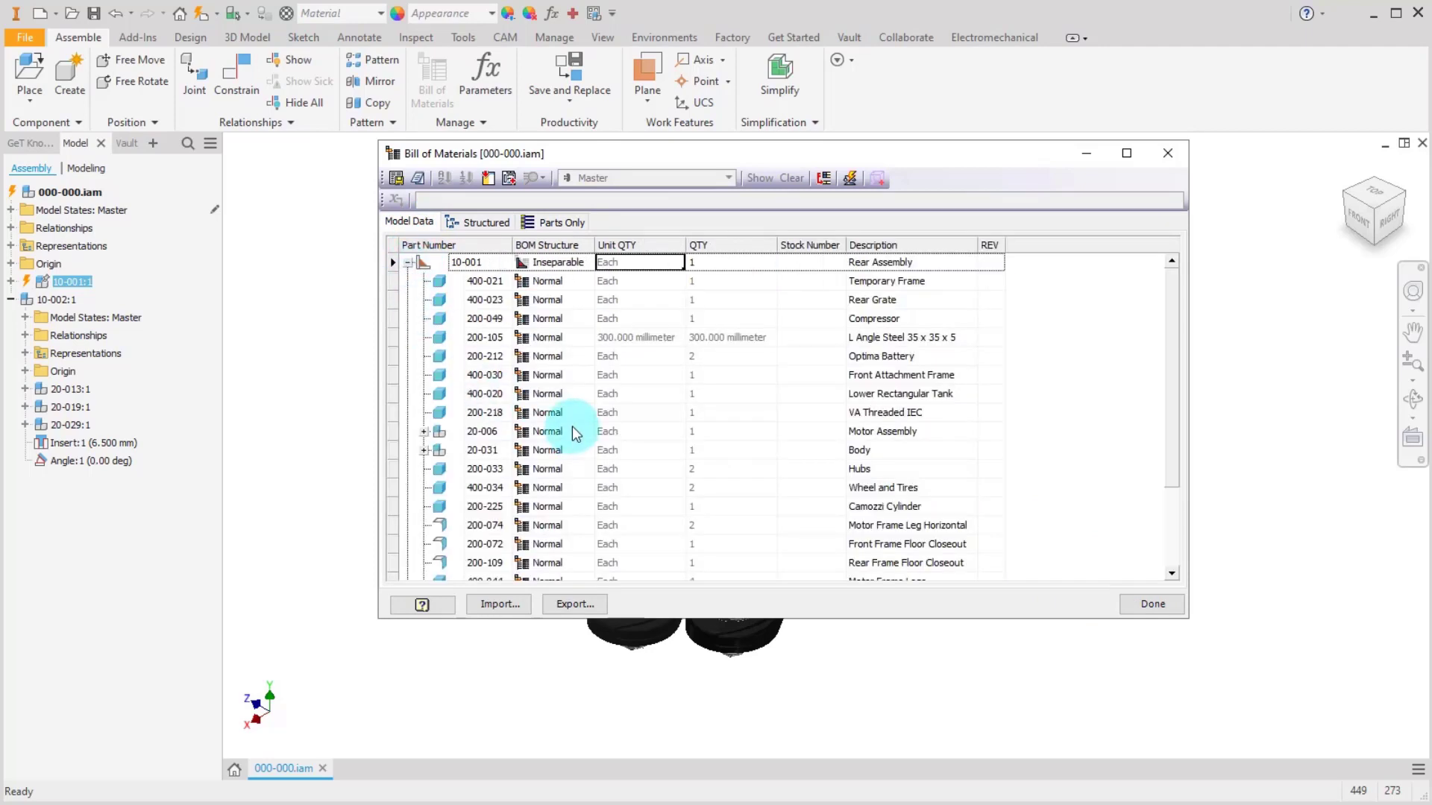
scroll(660, 469, down, 2)
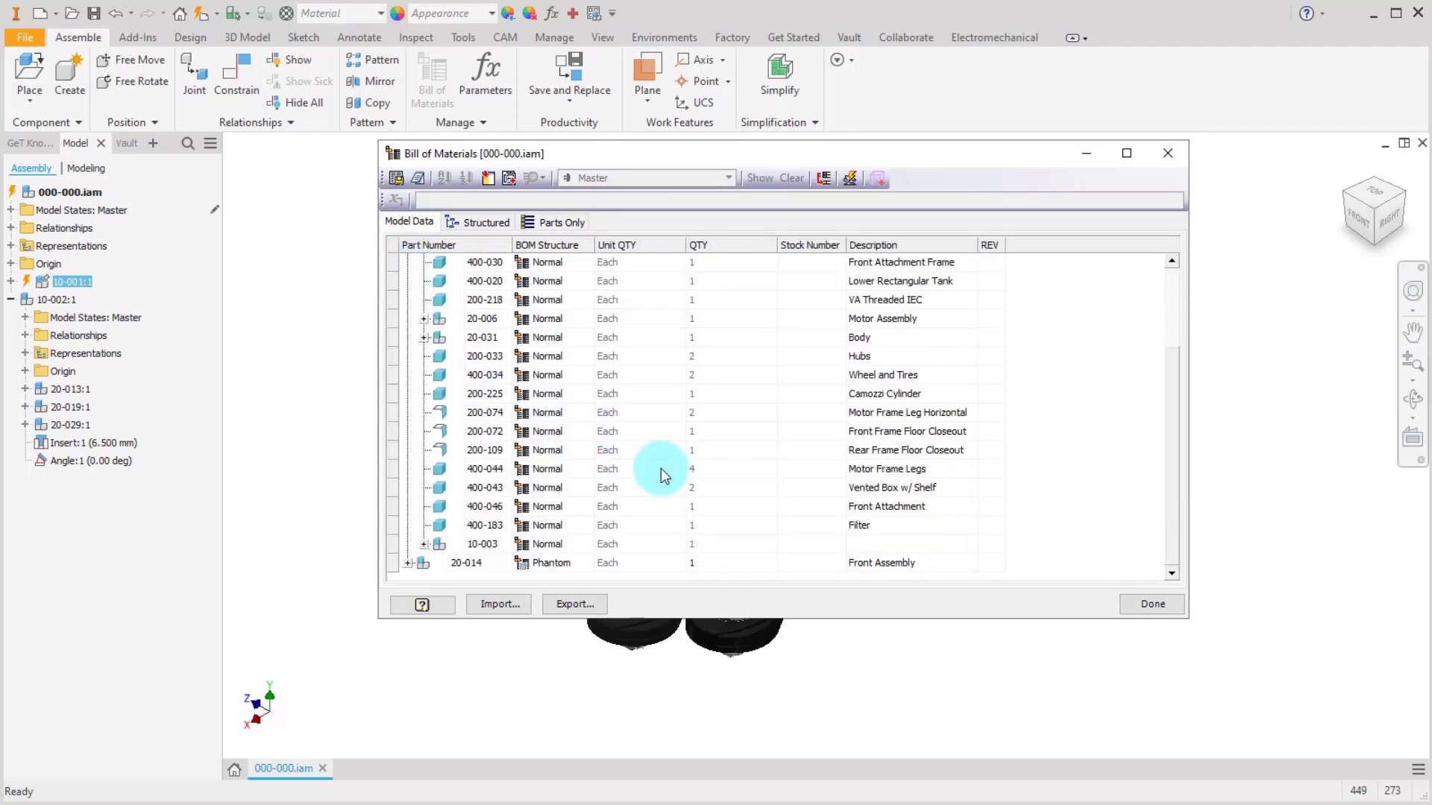
click(553, 528)
click(556, 532)
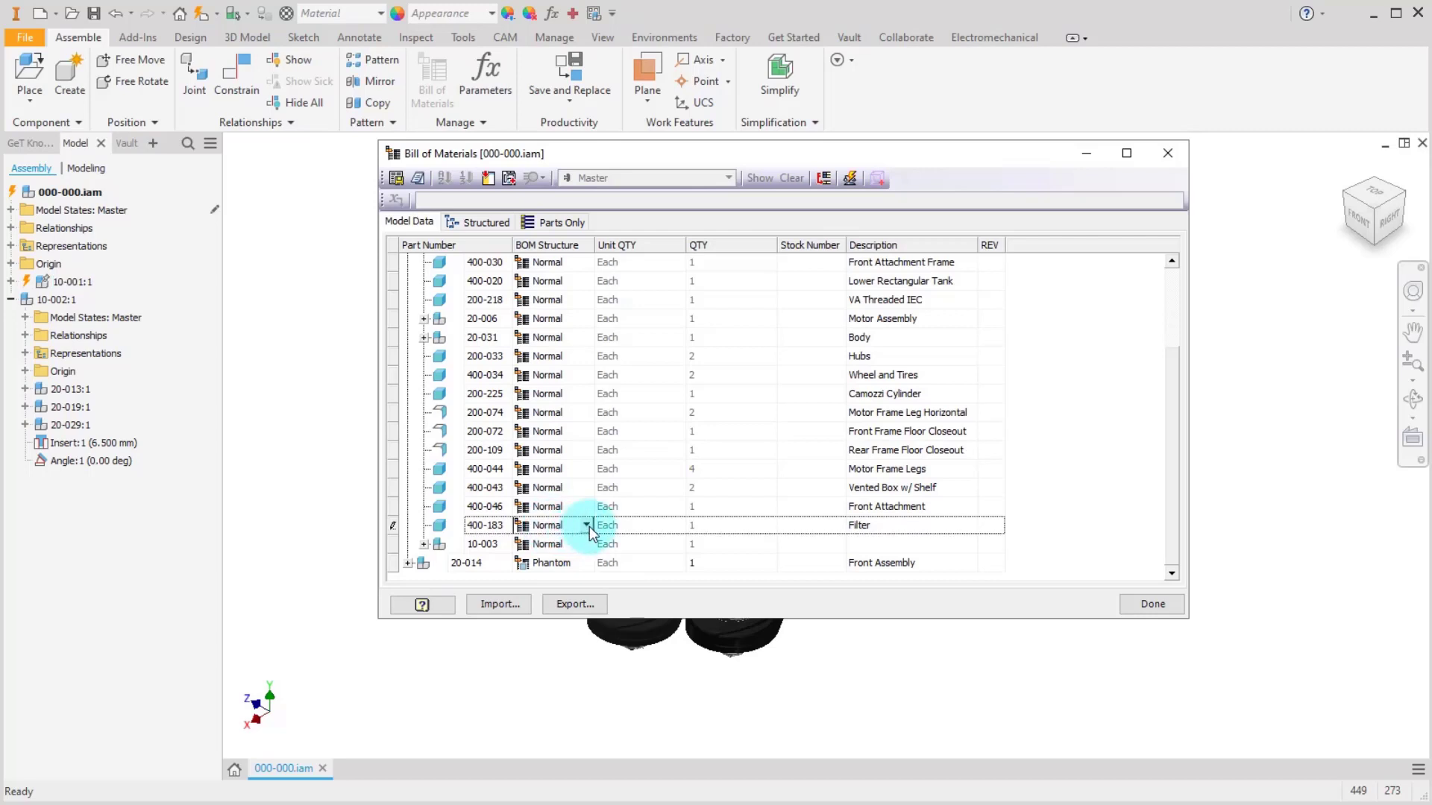
click(586, 526)
click(567, 582)
click(634, 525)
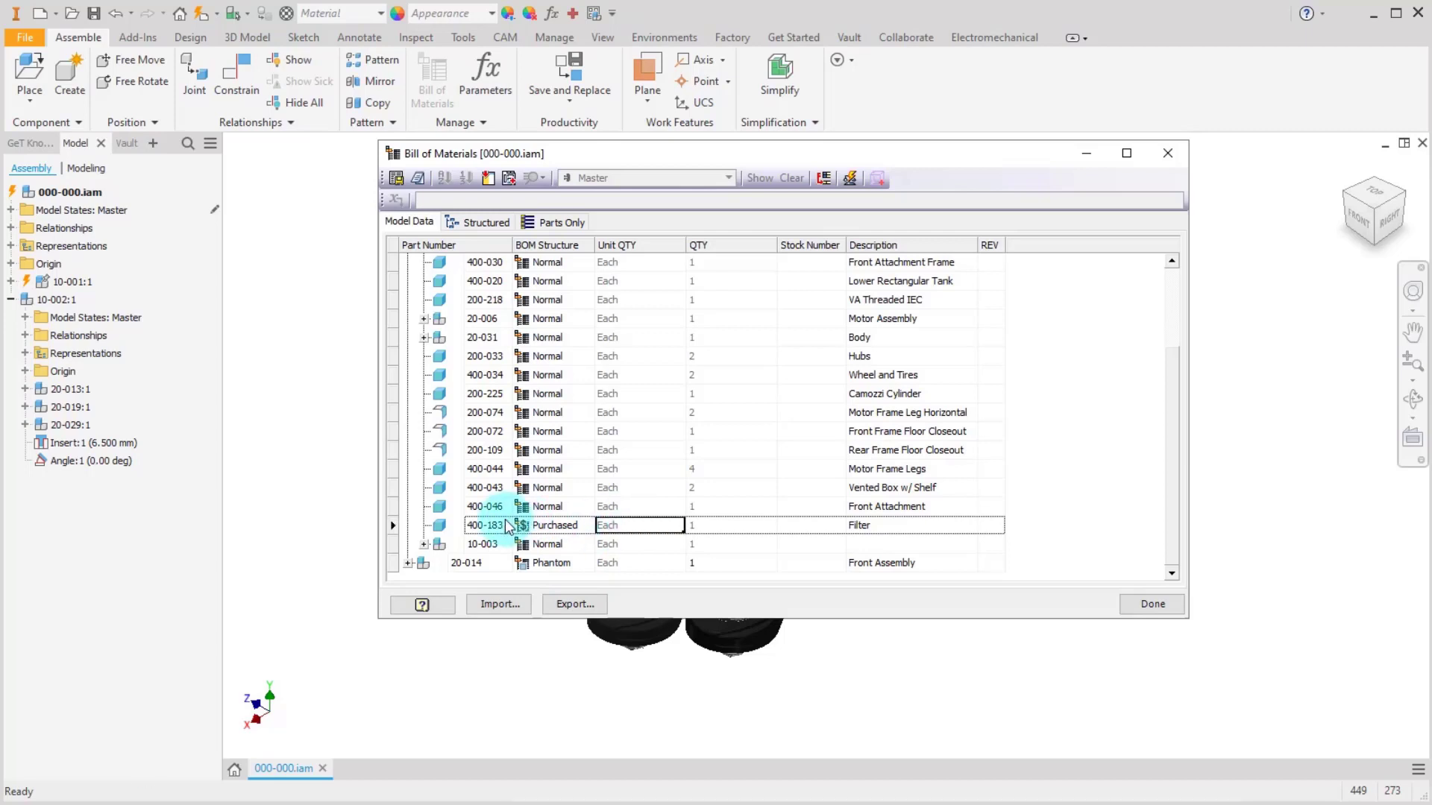
Step: Check the Structured and Parts Only views for the effect of the purchased Filter inside the inseparable rear assembly
click(480, 222)
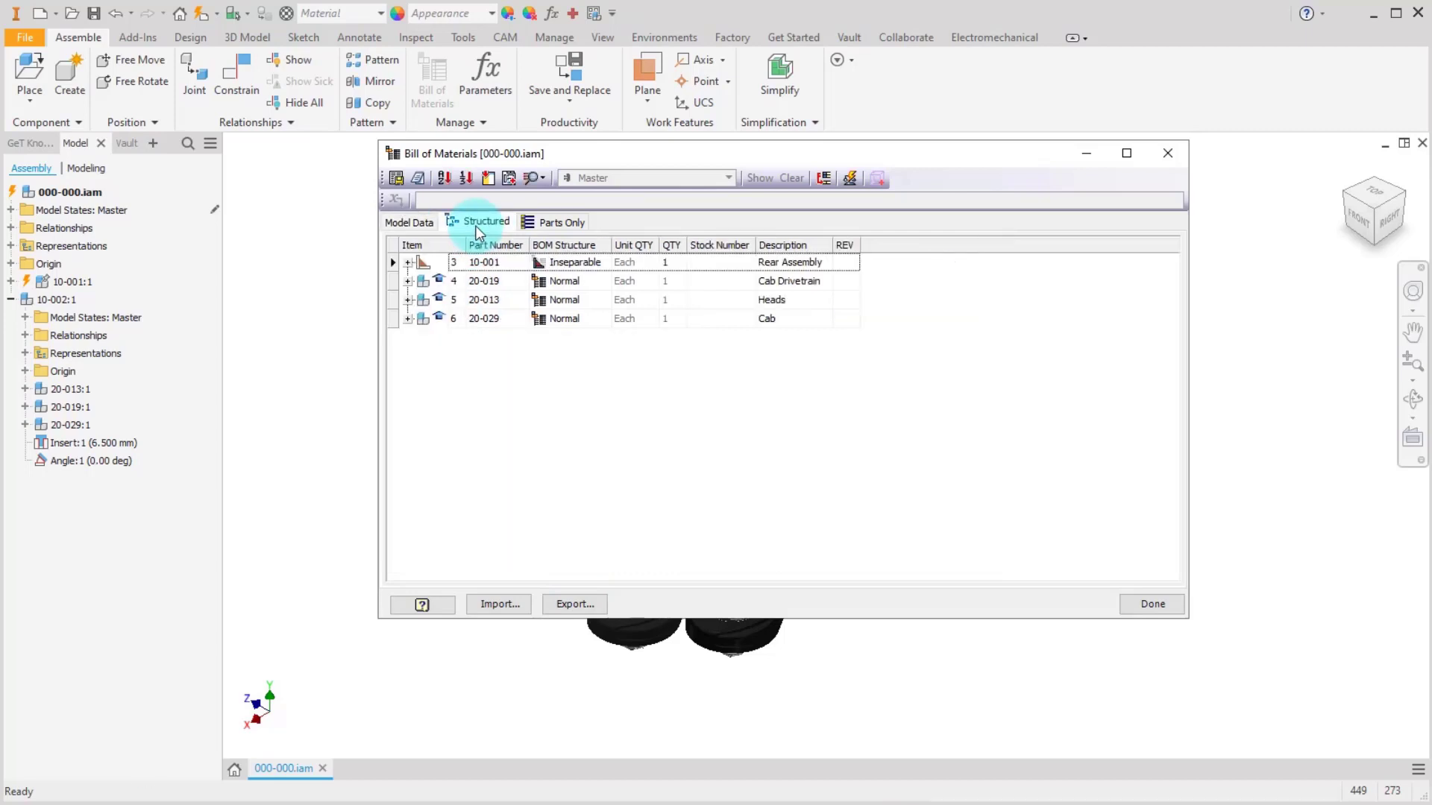
click(551, 224)
scroll(616, 452, down, 1)
click(629, 546)
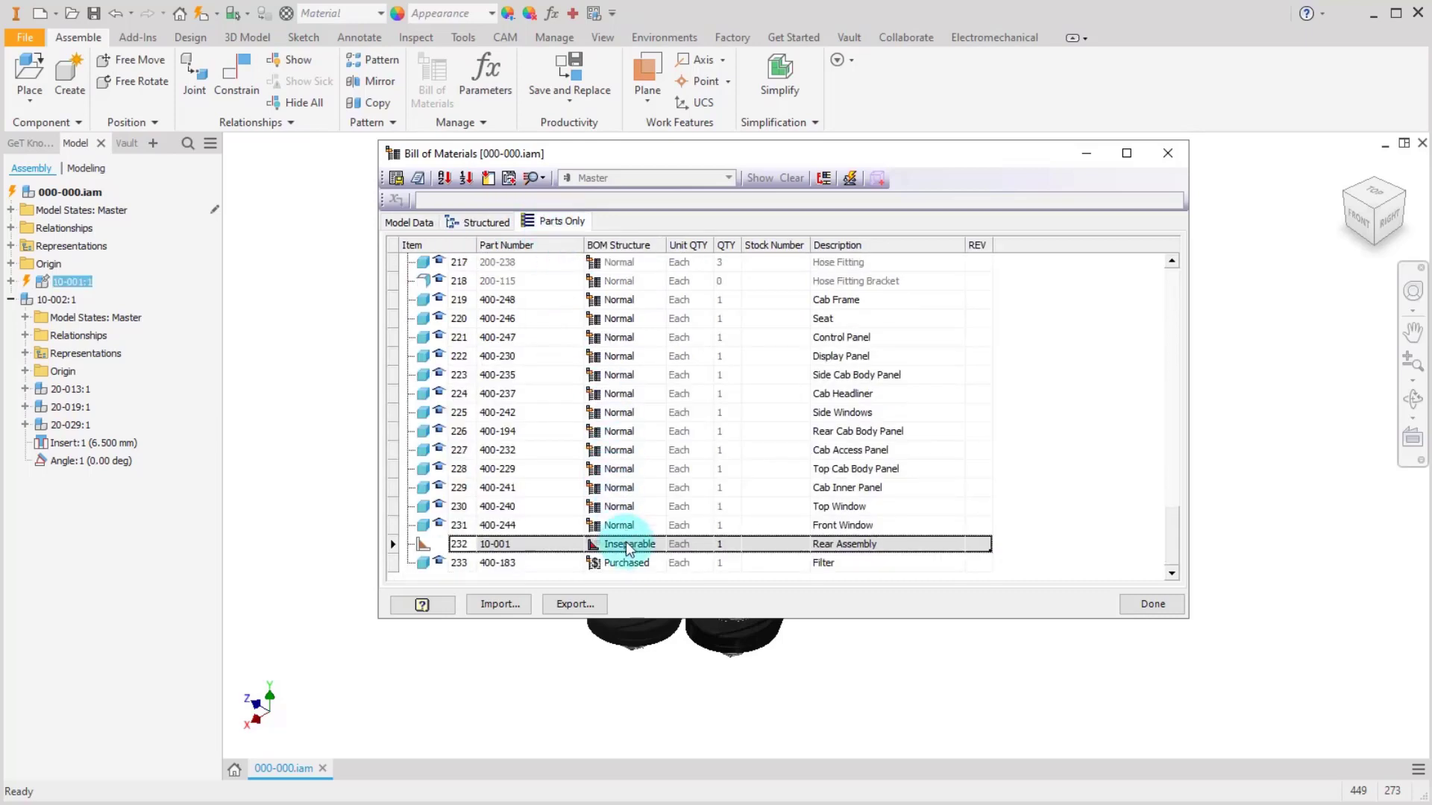